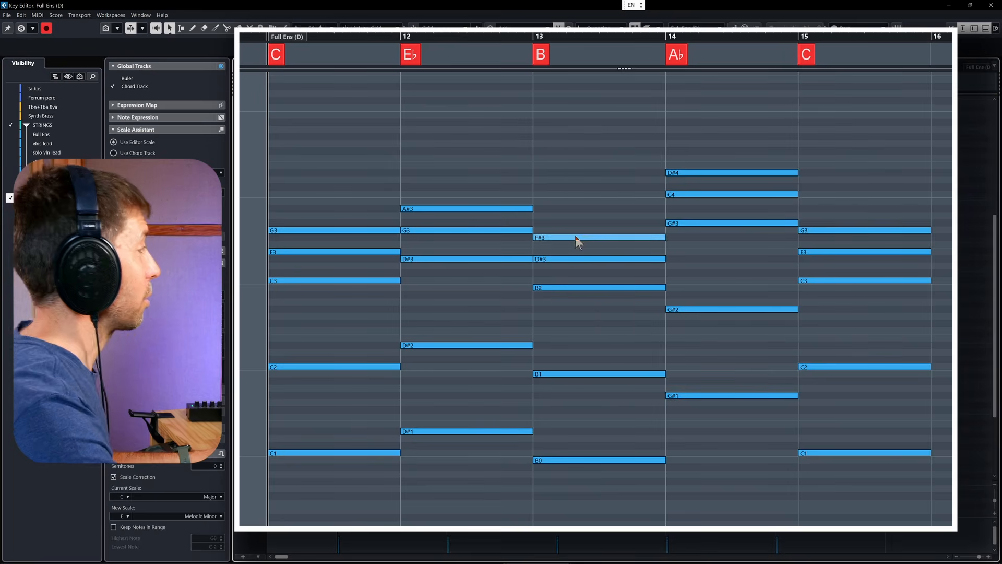
Compare the upper chord tones of the B chord in bar 13 with those of the A♭ chord in bar 14, voice by voice.
left_click(577, 237)
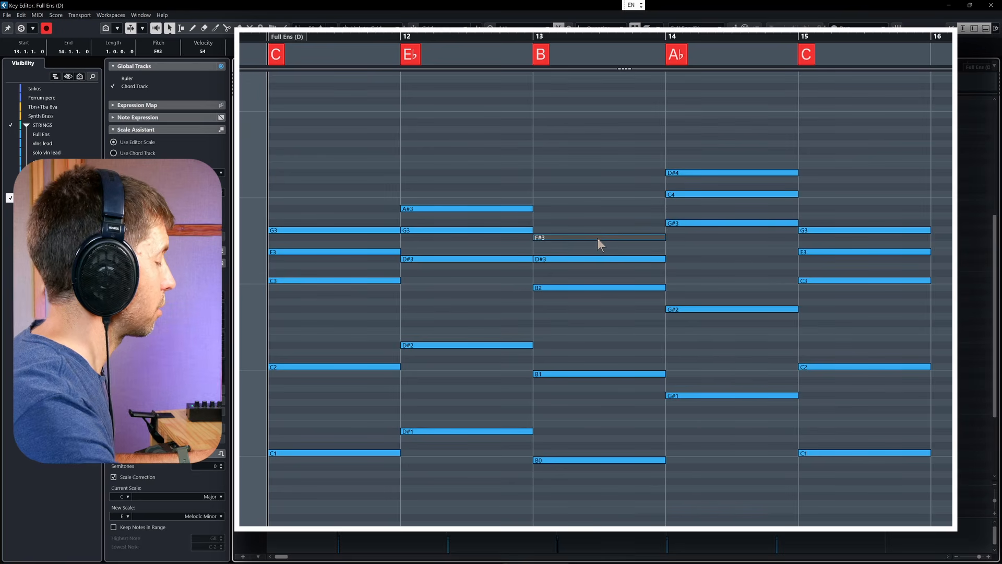
left_click(681, 172)
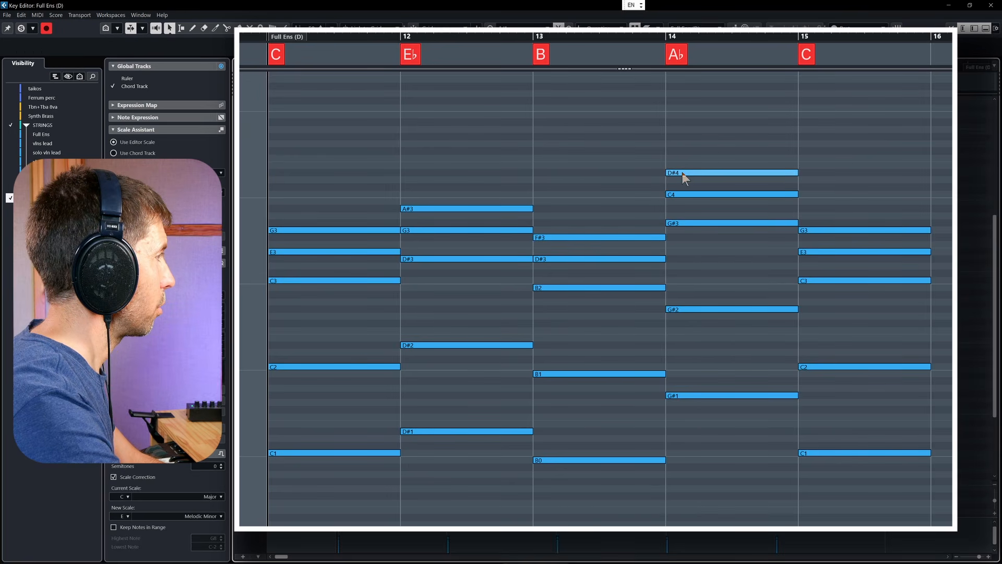
left_click(645, 259)
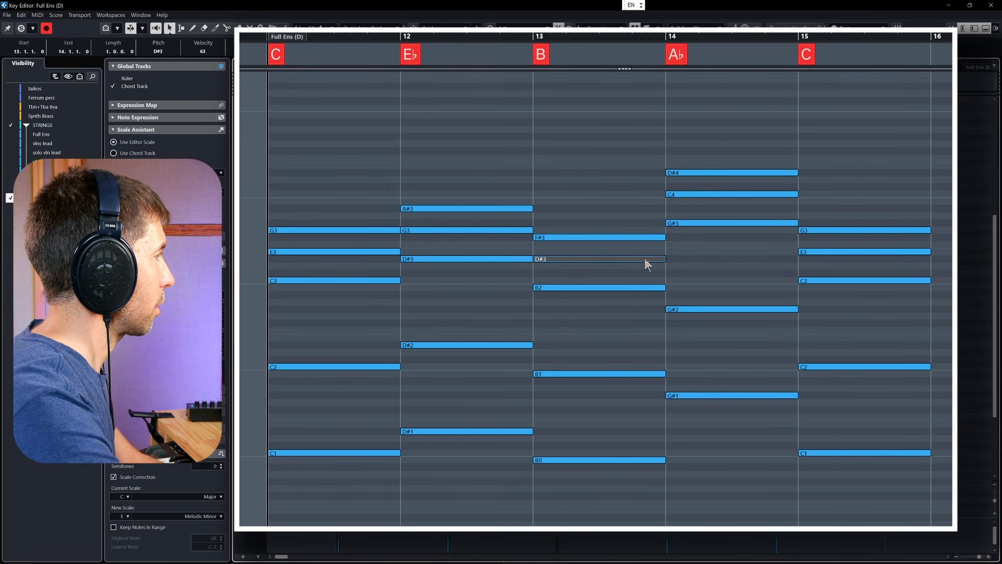
left_click(691, 194)
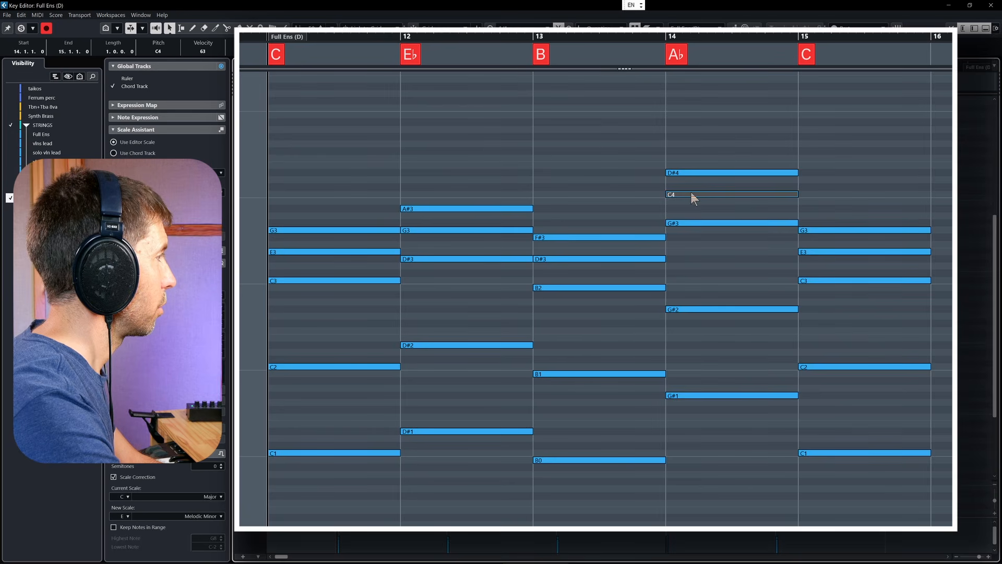
left_click(643, 287)
left_click(704, 223)
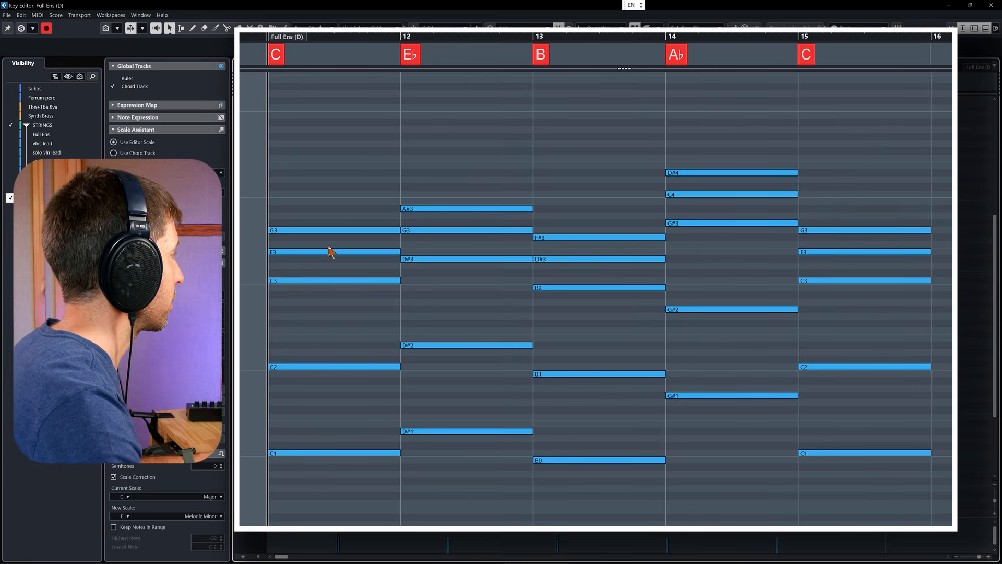
Lower the top A#3 note of the E♭ chord in bar 12 by one octave.
left_click(394, 227)
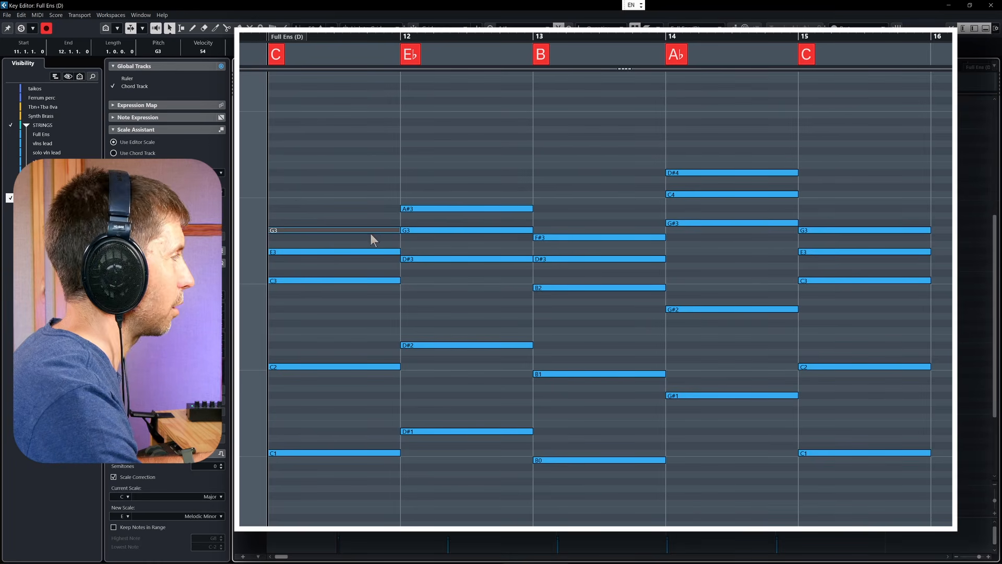
left_click(463, 231)
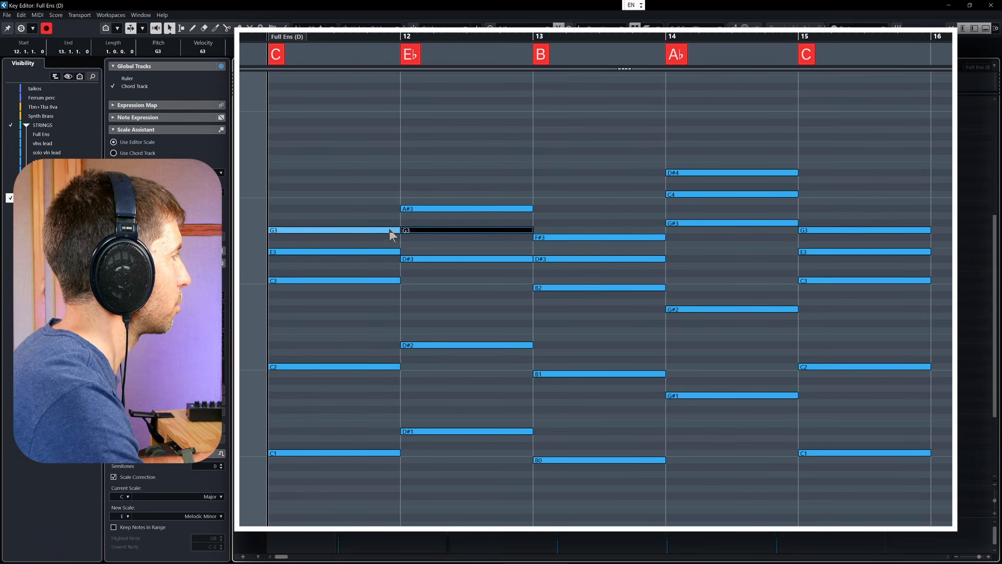
left_click(433, 209)
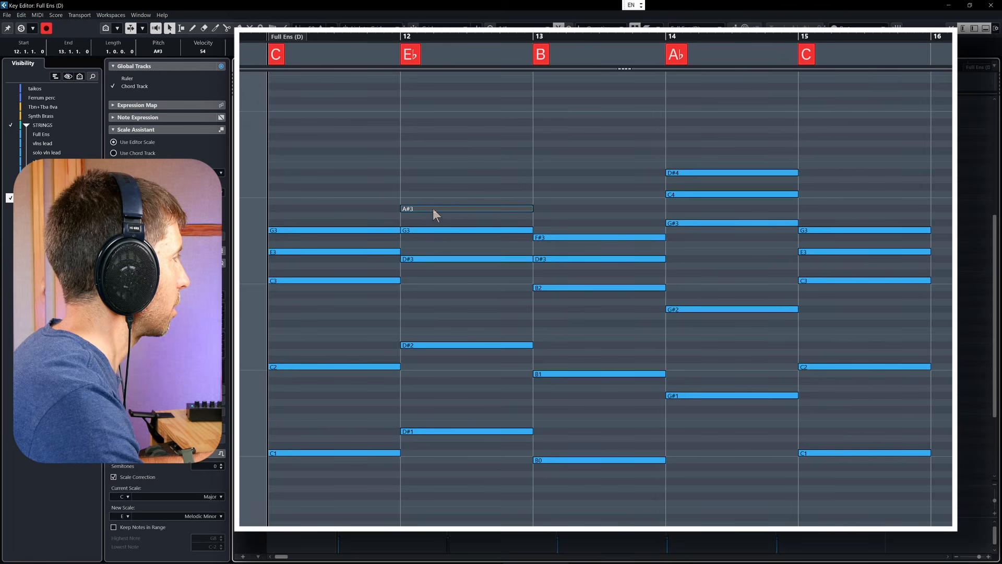
key("shift+Down")
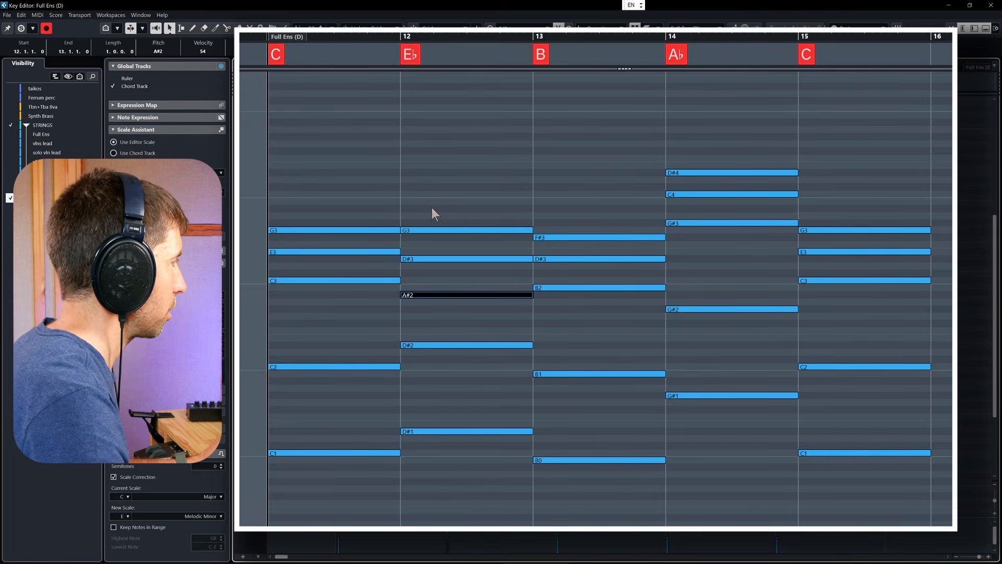
Compare the E3 and C3 notes of the C chord with the lowered A#2 in bar 12, and play the progression.
left_click(347, 251)
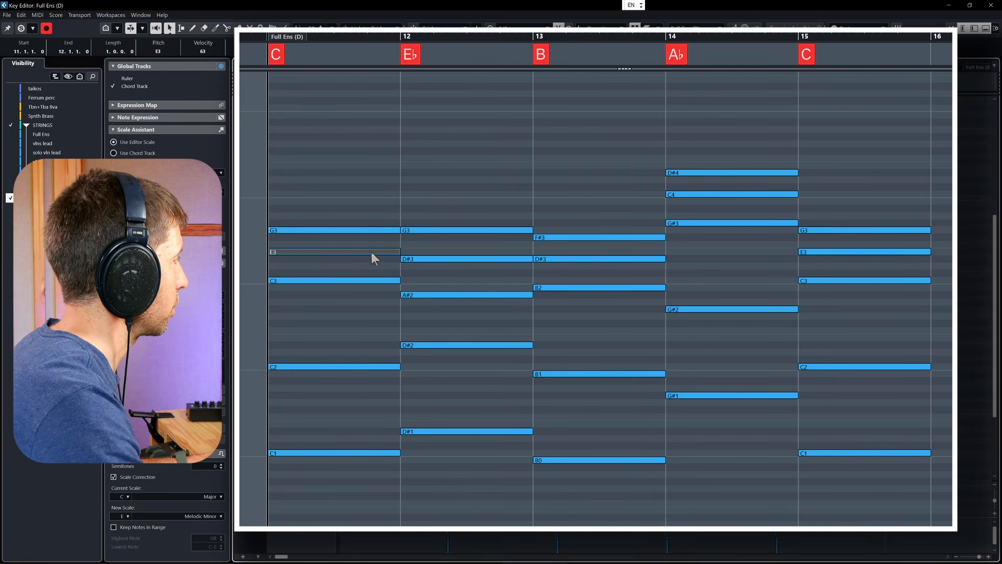
left_click(371, 280)
left_click(423, 295)
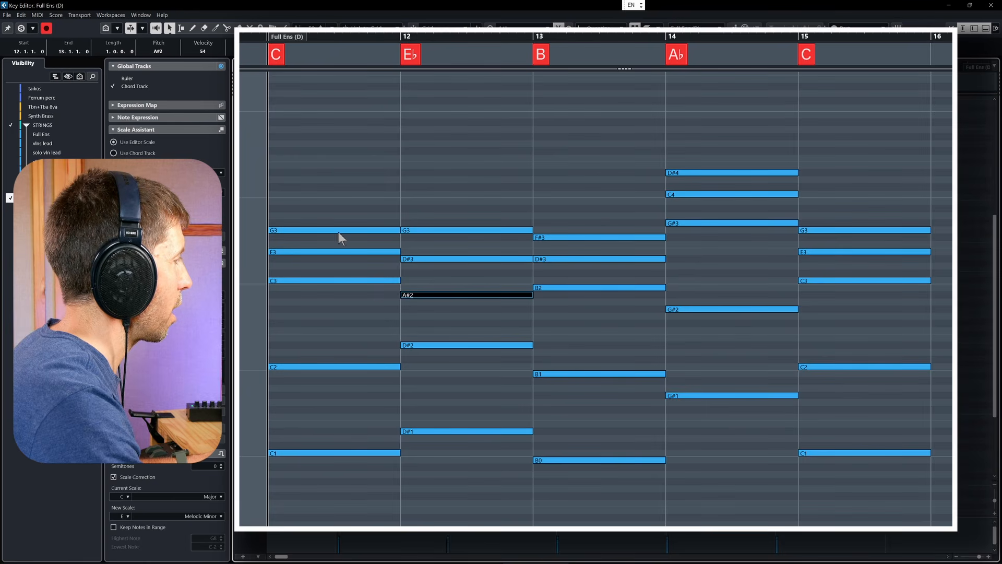
key("space")
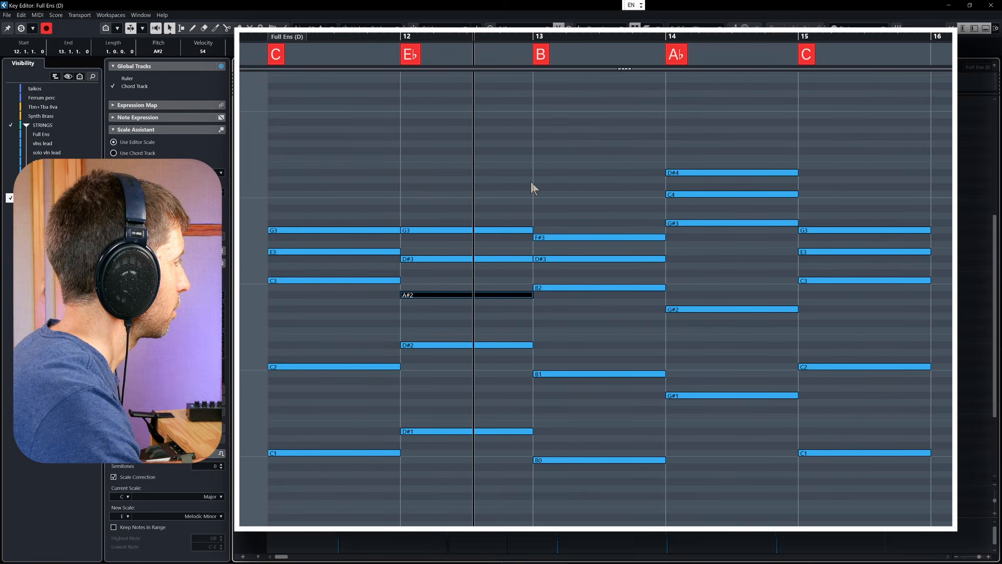
key("space")
Audition the progression with bar 12's A#2 raised an octave, and again with it lowered back to A#2.
key("shift+Up")
key("space")
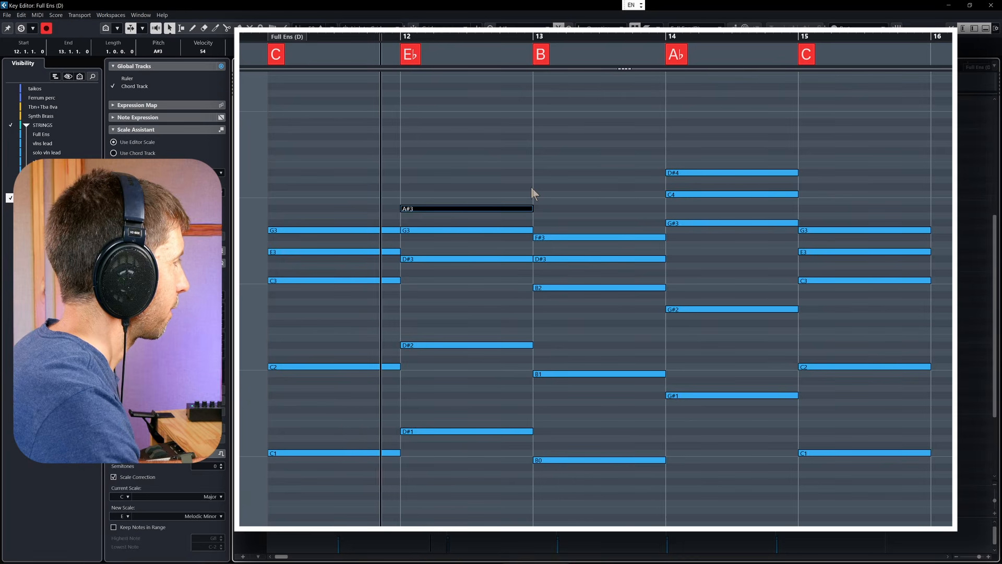
key("space")
key("shift+Down")
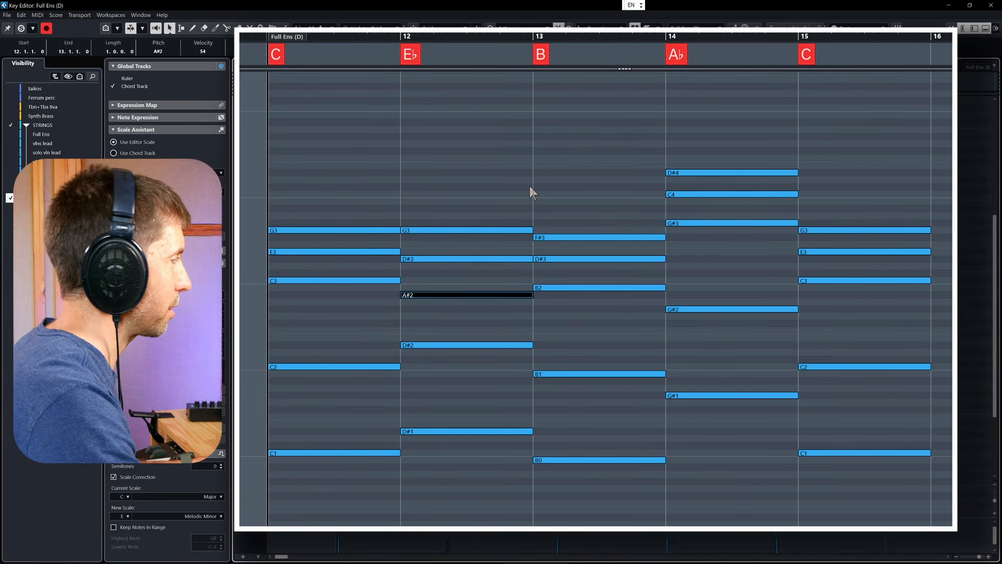
key("space")
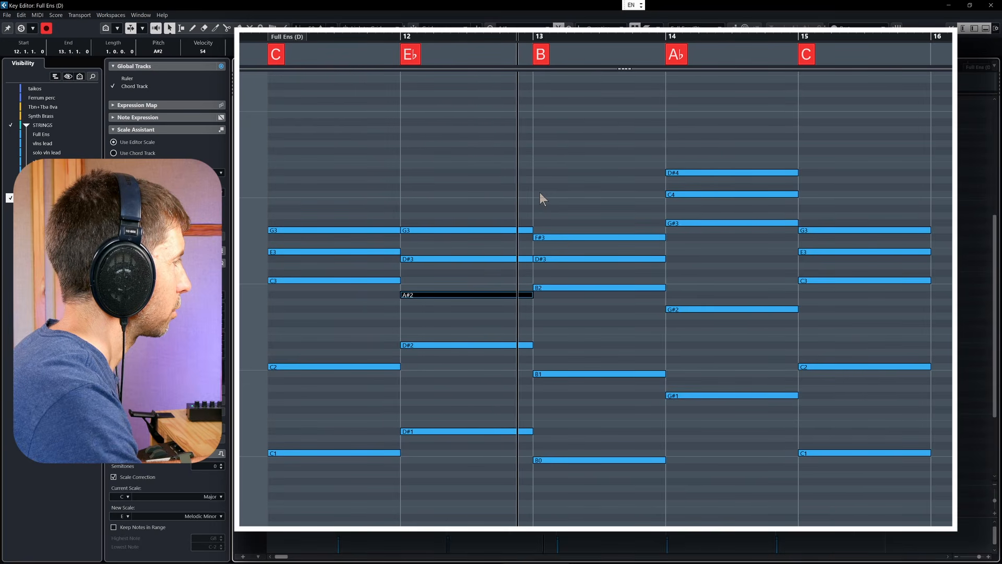
key("space")
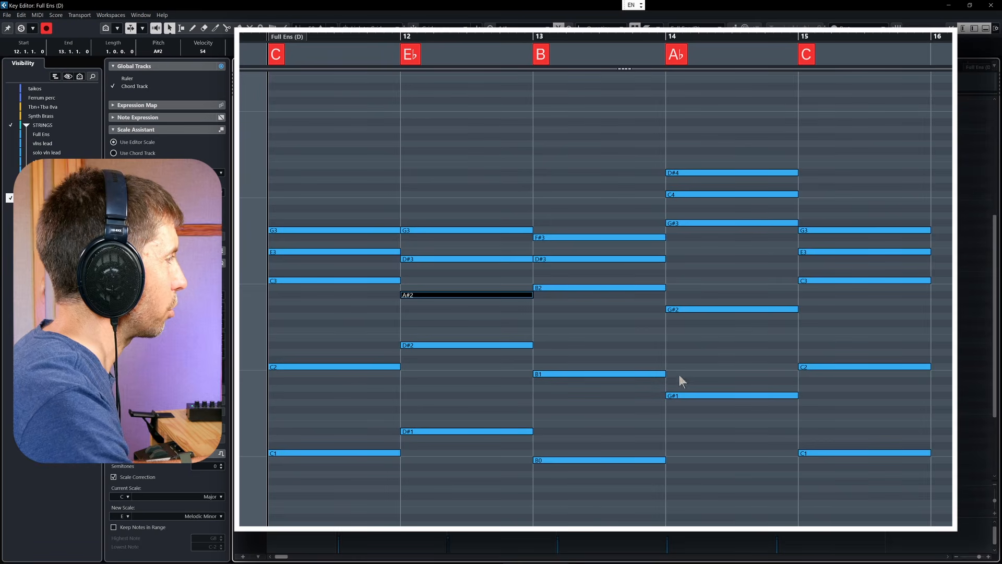
Lower the C4 and D#4 notes of the A♭ chord in bar 14 by one octave, keeping G#3 on top.
left_click(621, 236)
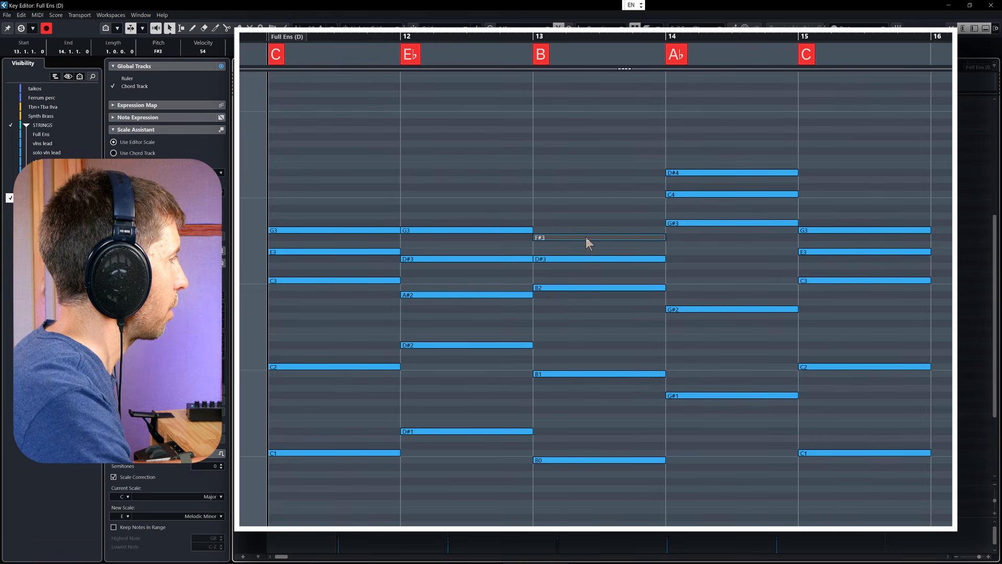
left_click(703, 223)
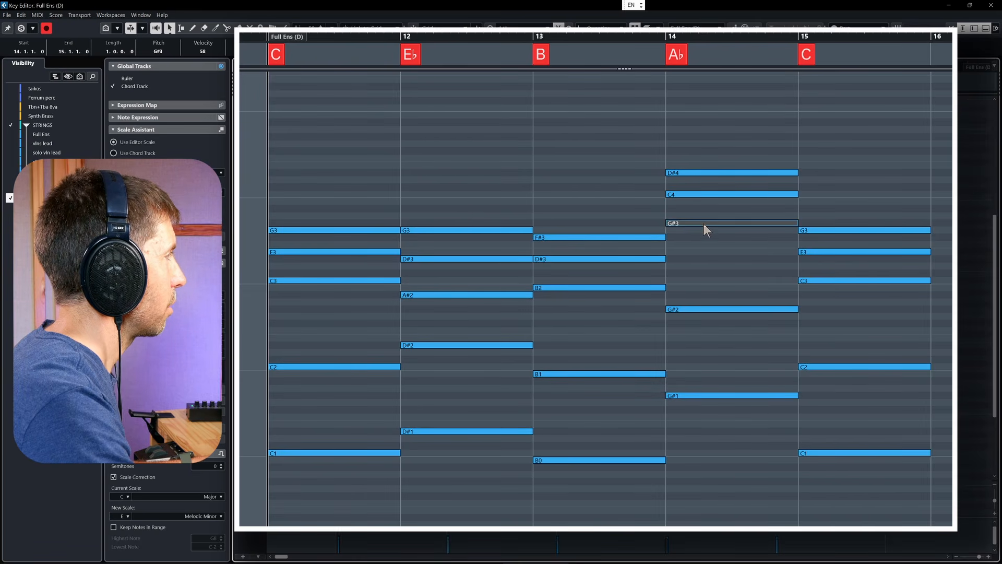
left_click_drag(699, 152, 714, 207)
key("shift+Down")
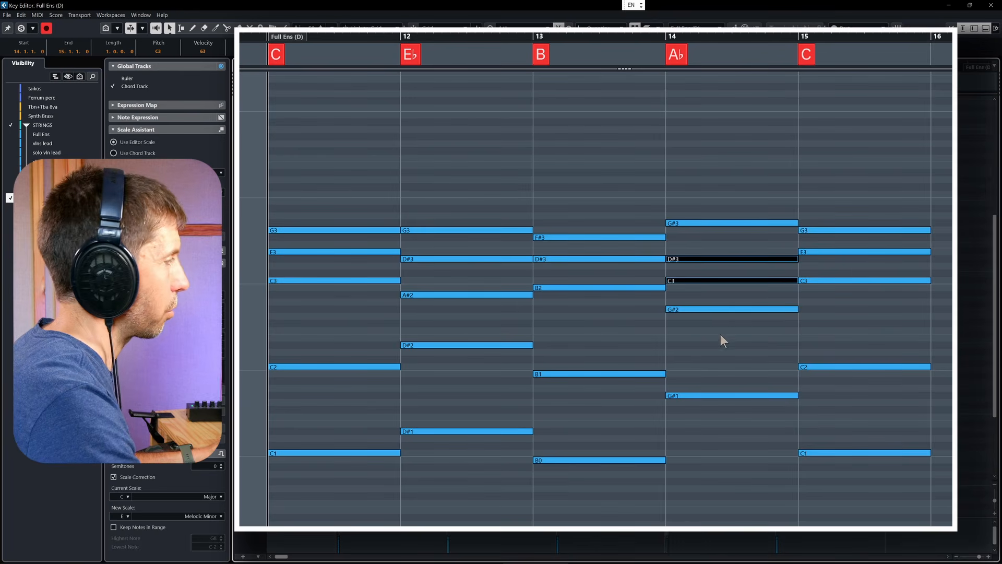
Lower the two bass G# notes of the A♭ chord in bar 14 by one octave and play the revoiced progression.
left_click_drag(722, 289, 725, 449)
key("shift+Down")
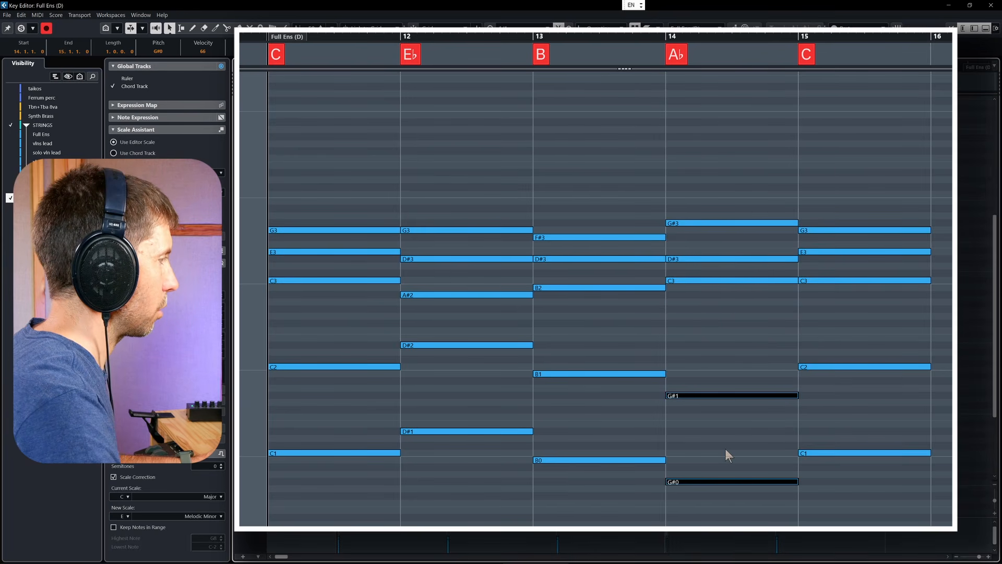
left_click(663, 250)
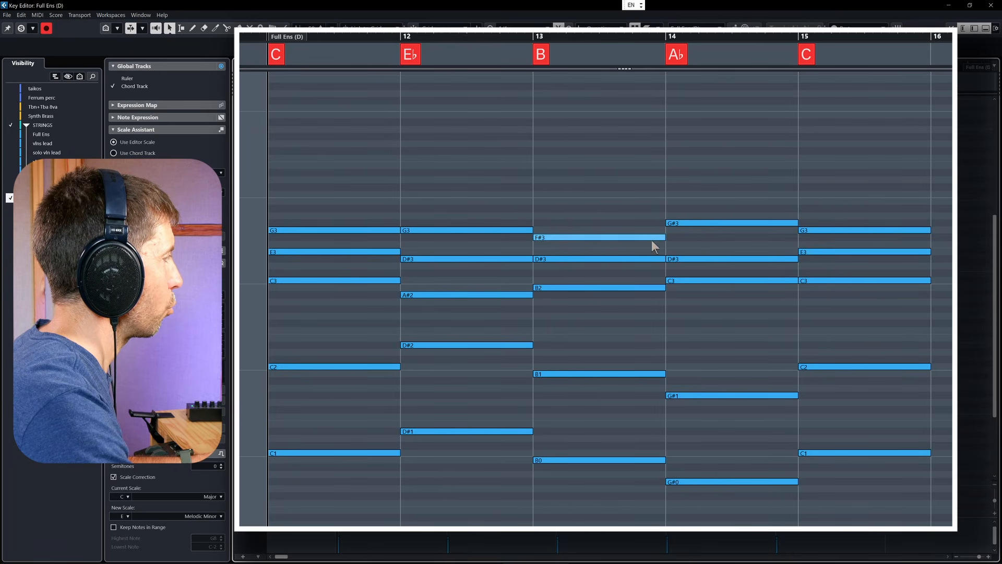
key("space")
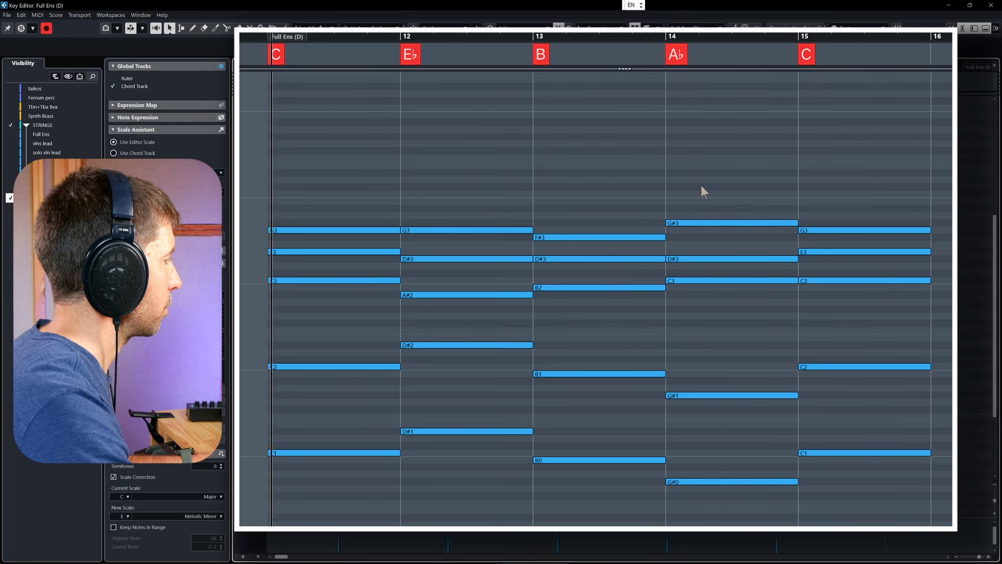
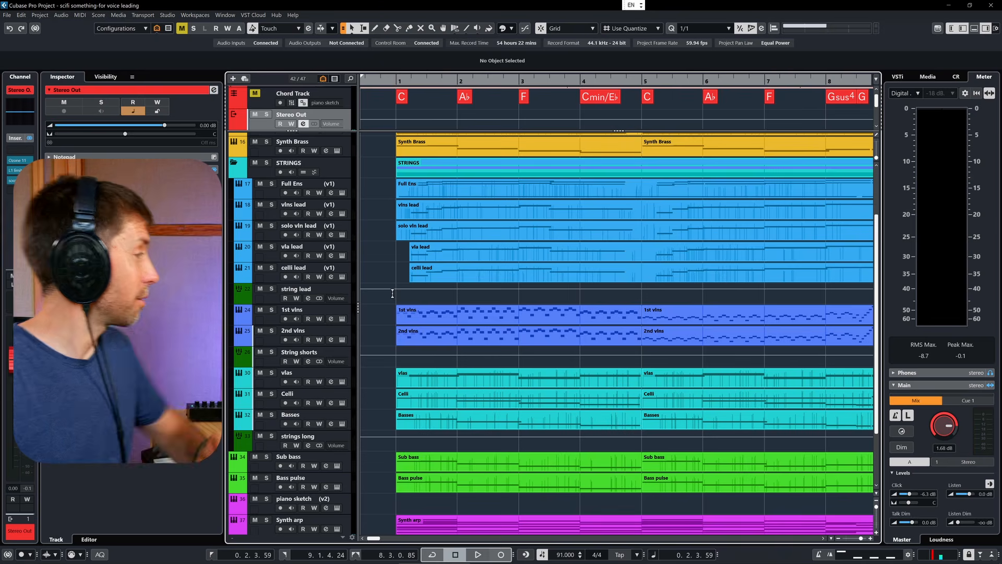
Open the vlas, Celli and Basses parts of bars 1–4 together in the Key Editor and play them back.
left_click_drag(391, 190, 419, 281)
left_click_drag(387, 314, 422, 338)
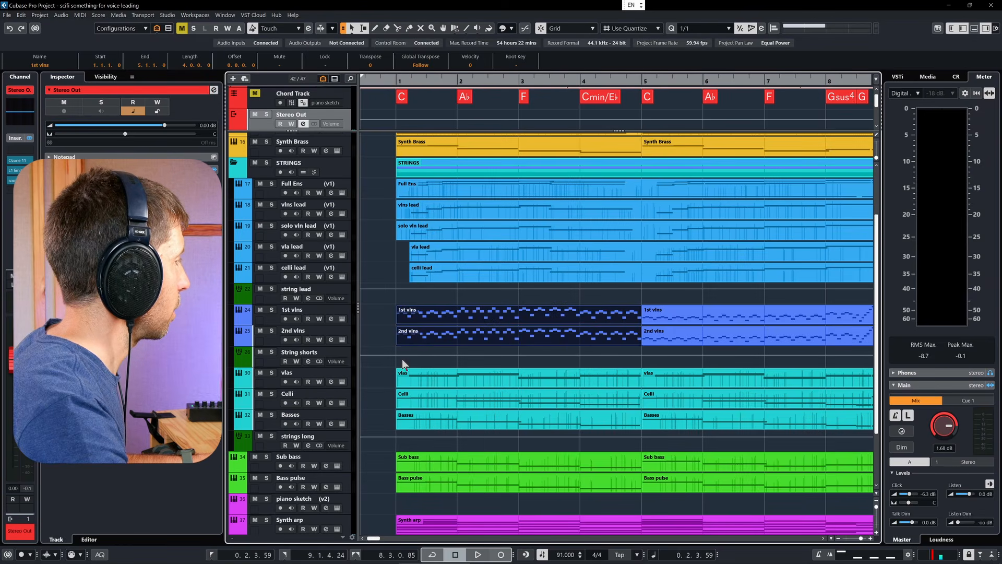
left_click_drag(387, 377, 446, 428)
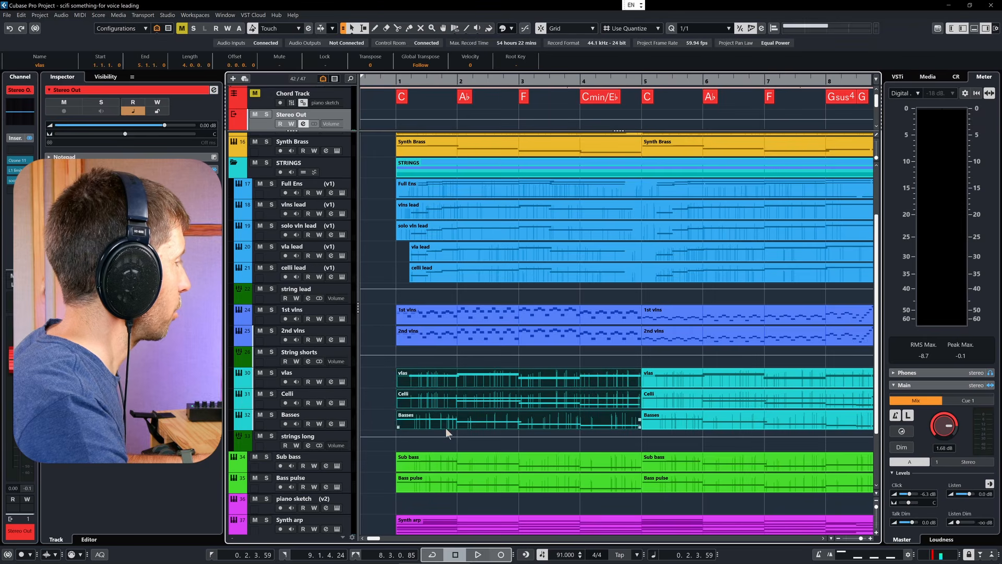
double_click(437, 389)
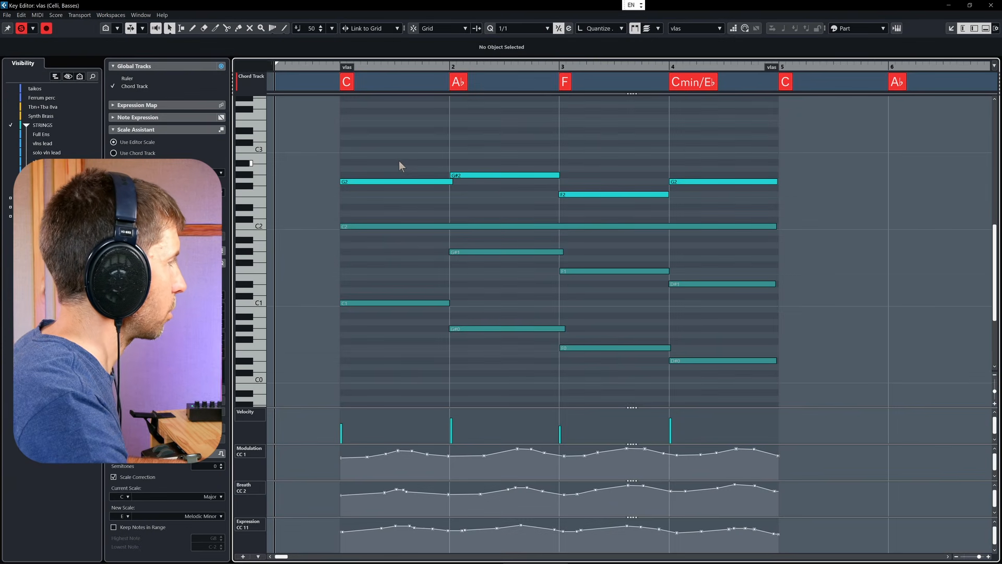
key("space")
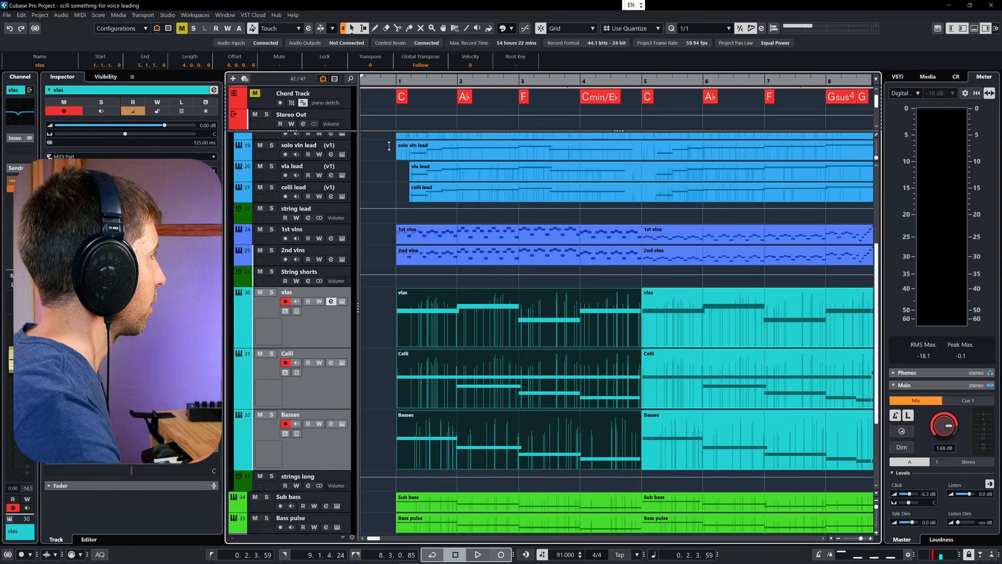
Open the first string parts from Full Ens down to Basses together in the Key Editor.
scroll(398, 177, "up", 3)
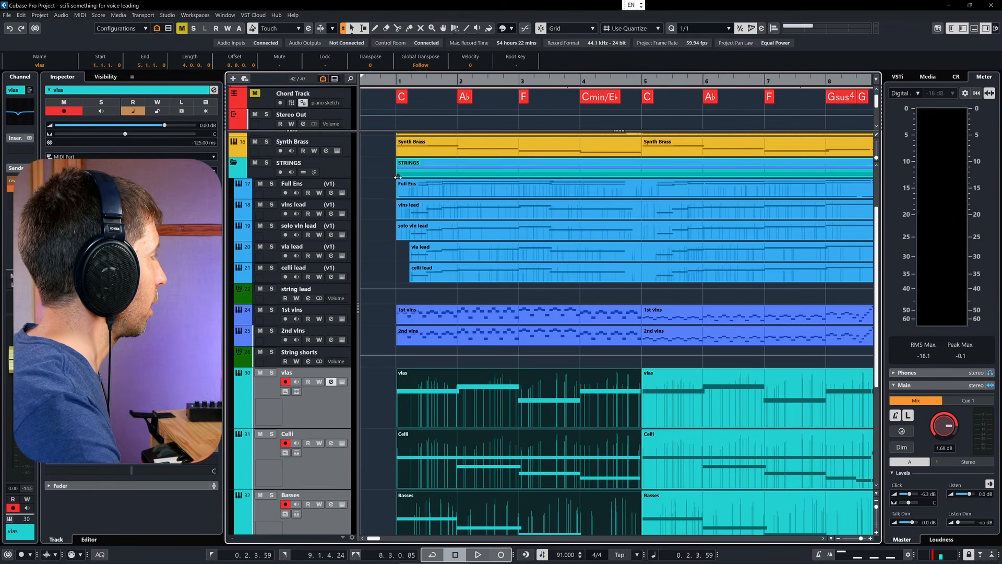
left_click_drag(390, 192, 549, 517)
double_click(513, 194)
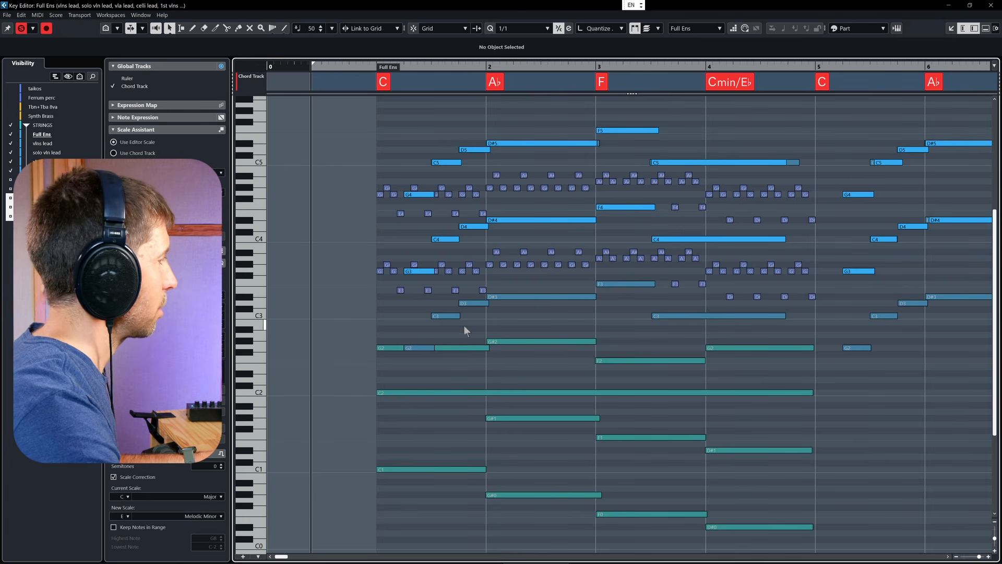
Examine how the low sustained string notes sit against the lead melody starting on G4, and play the passage.
left_click_drag(778, 332, 475, 516)
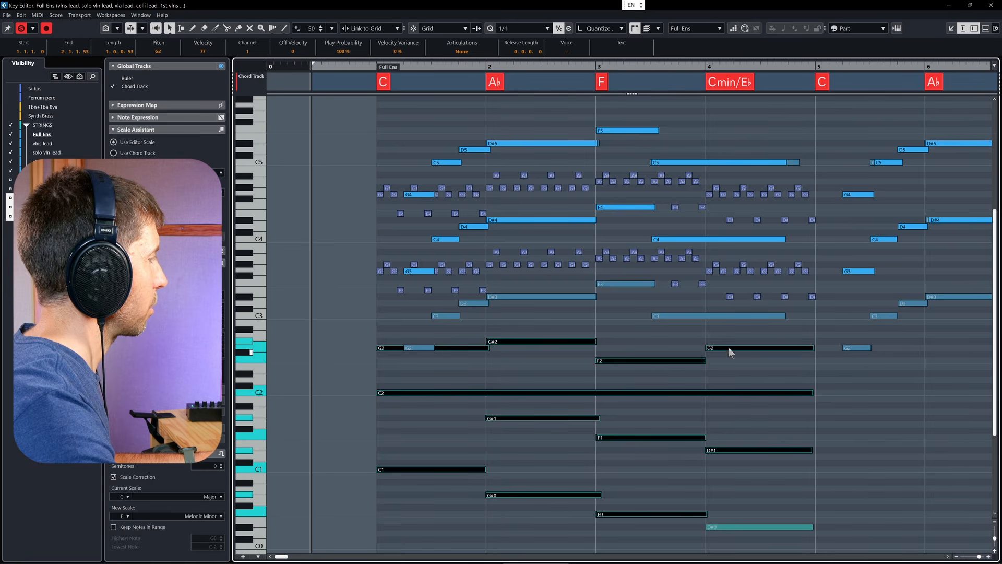
left_click(553, 323)
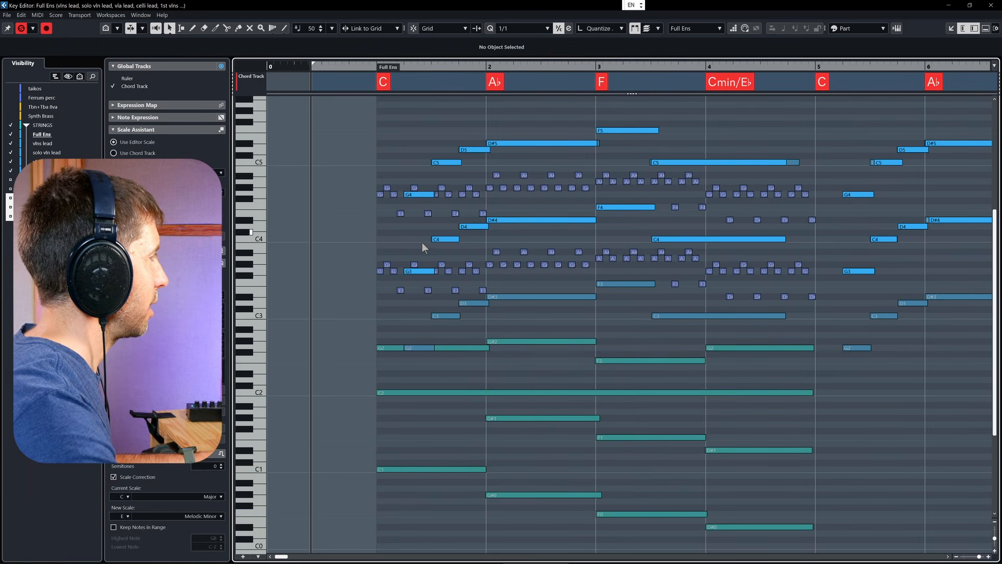
left_click(416, 348)
left_click(417, 194)
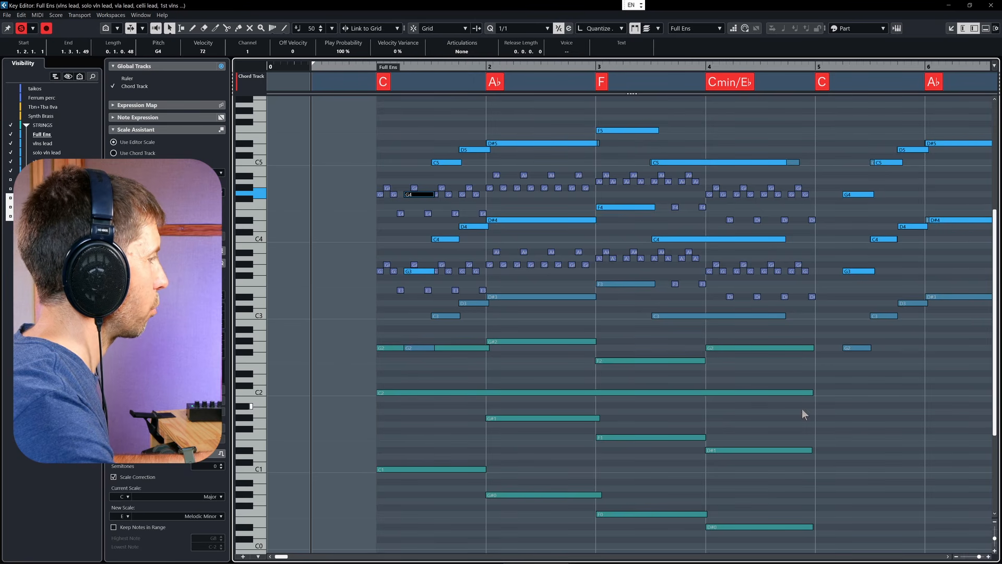
key("space")
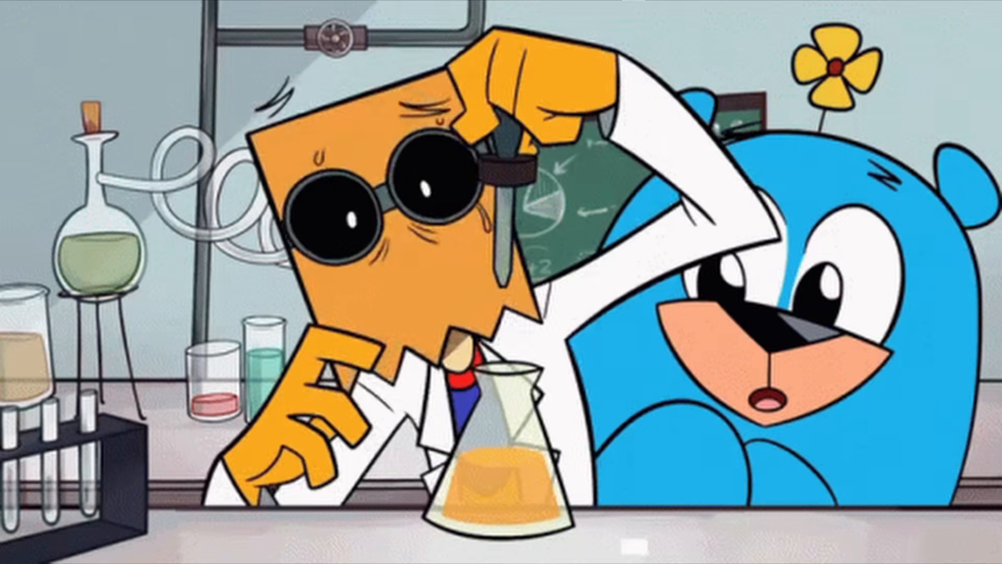
Raise the sustained viola and celli notes in bars 1–4 by two octaves, leaving the bass line in place.
left_click_drag(391, 331, 794, 459)
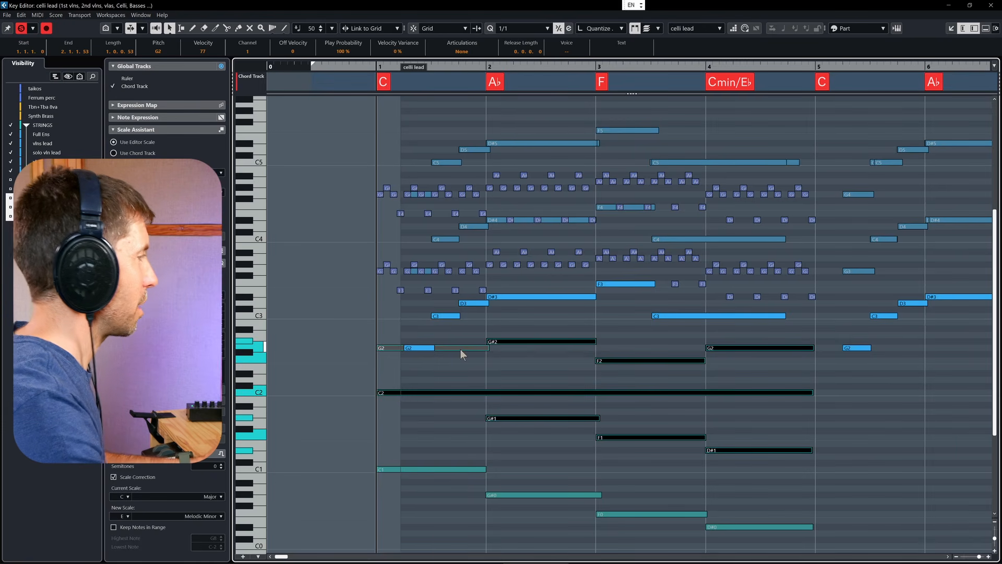
key("shift+Up")
key("shift+Up")
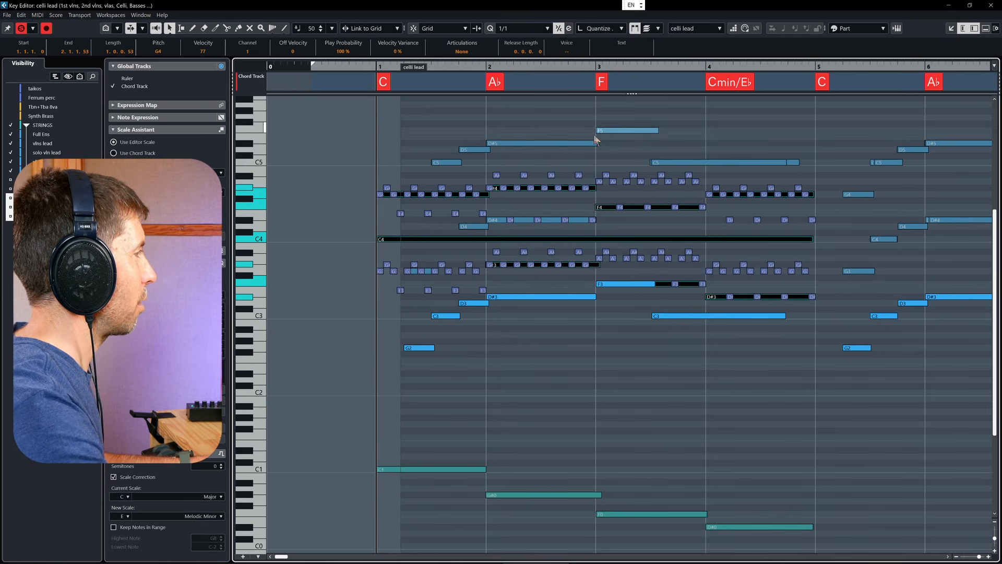
Deselect the string notes and play the passage with the raised viola and celli notes.
left_click(571, 367)
key("space")
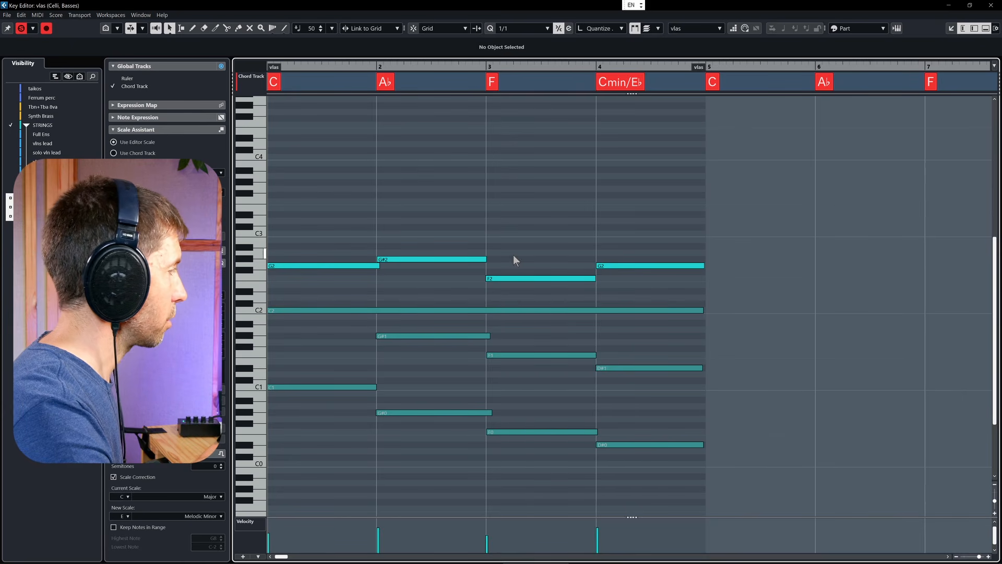
Examine how the sustained celli and vlas notes are spaced above the Basses in bars 1–4, playing the passage back.
left_click(578, 310)
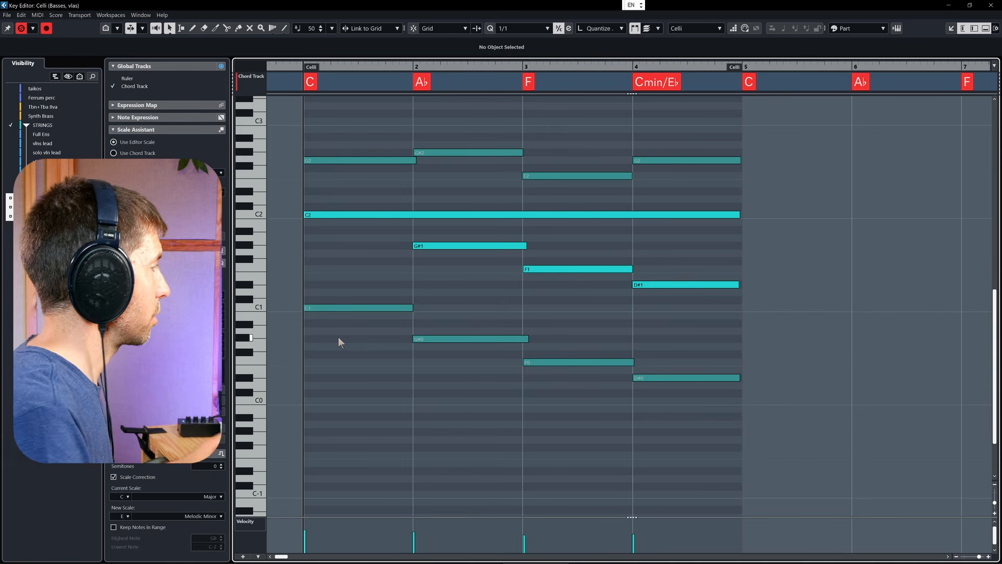
key("space")
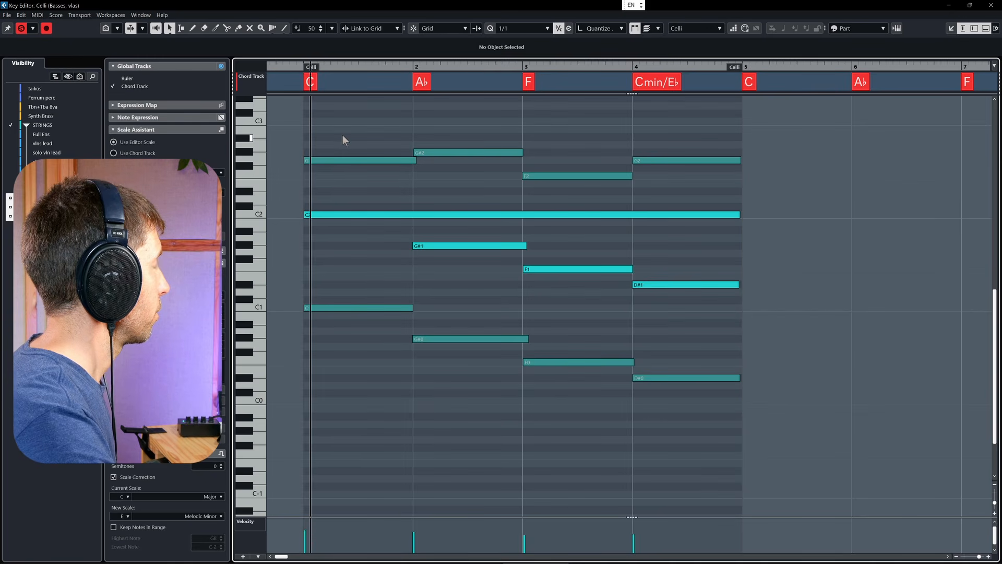
key("space")
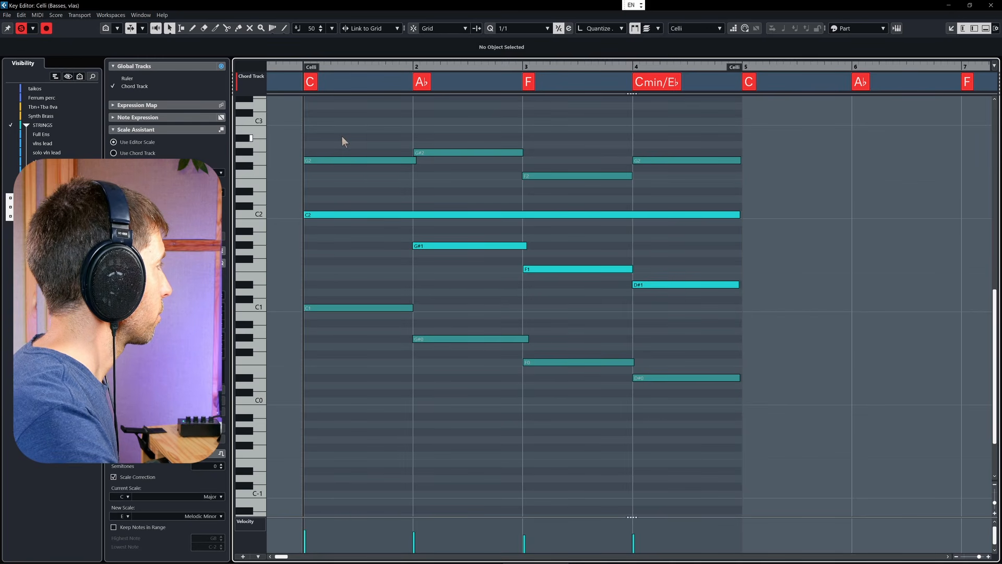
left_click(361, 161)
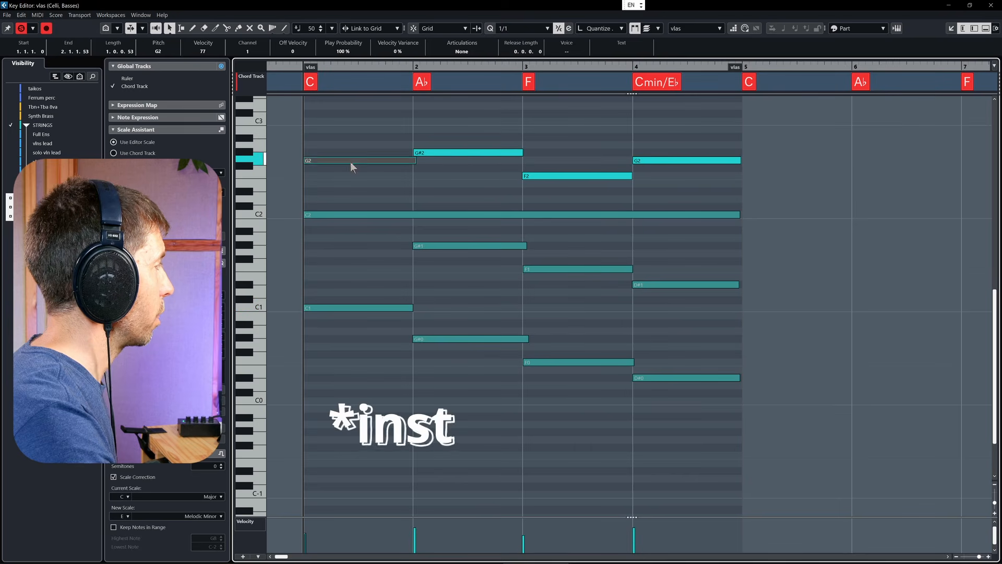
left_click(527, 145)
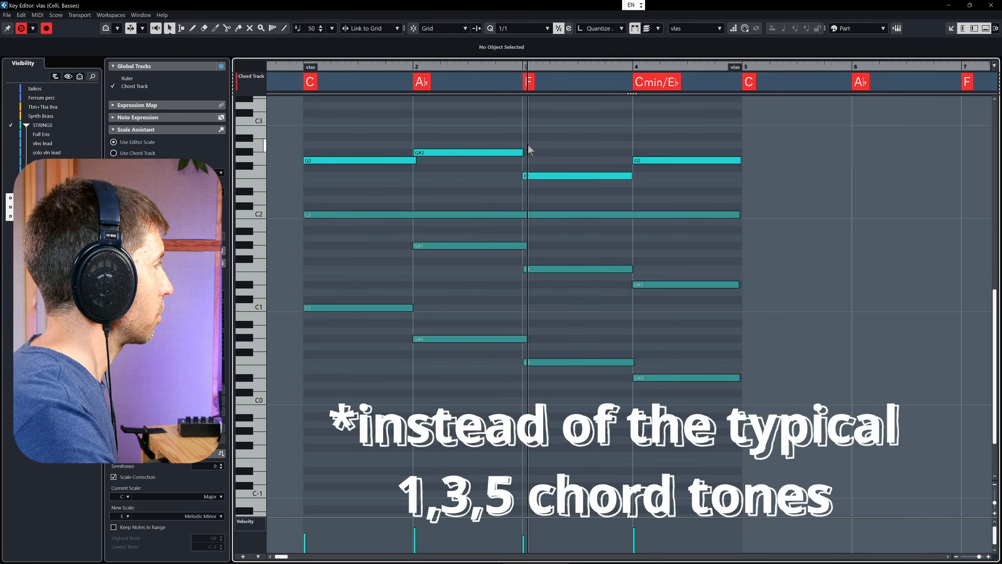
key("space")
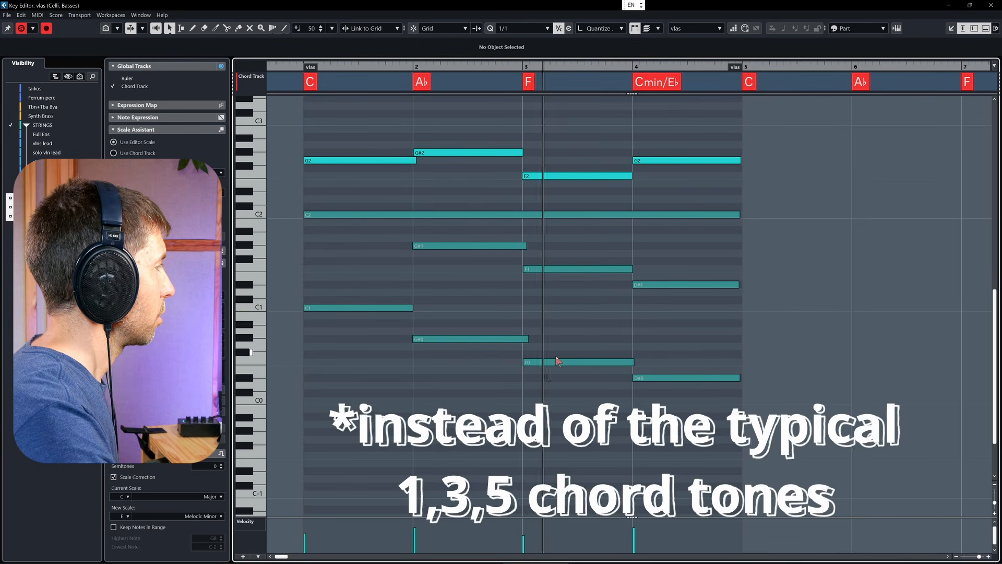
key("space")
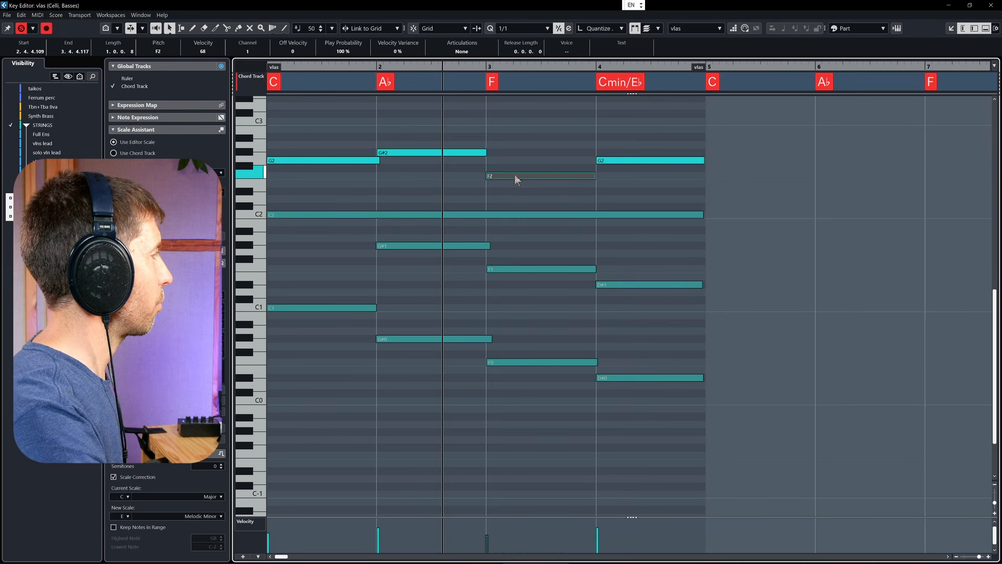
Raise the vlas note over the F chord in bar 3 to A2 and play the three low string parts.
key("Up")
key("Up")
key("Up")
key("Up")
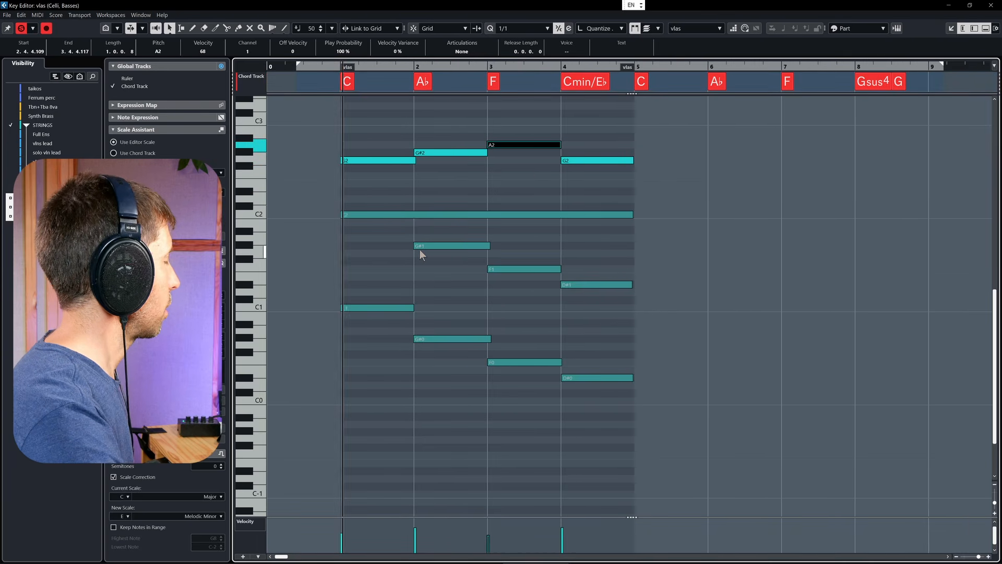
key("space")
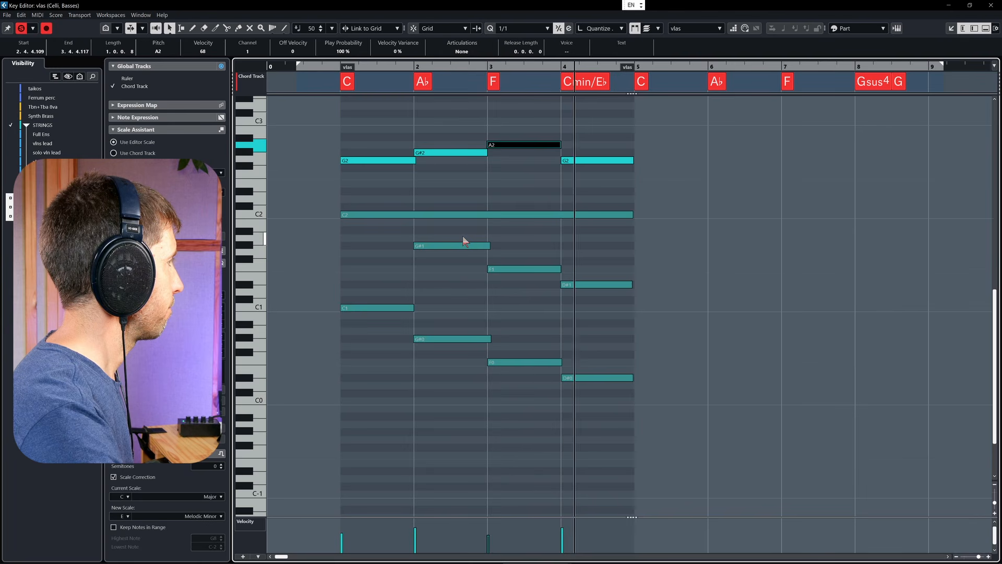
key("space")
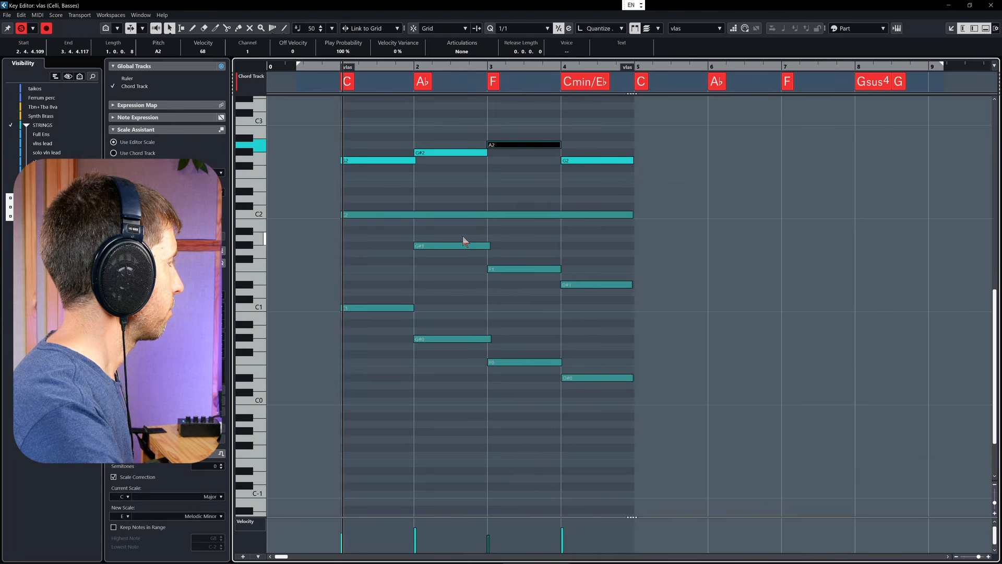
left_click(496, 194)
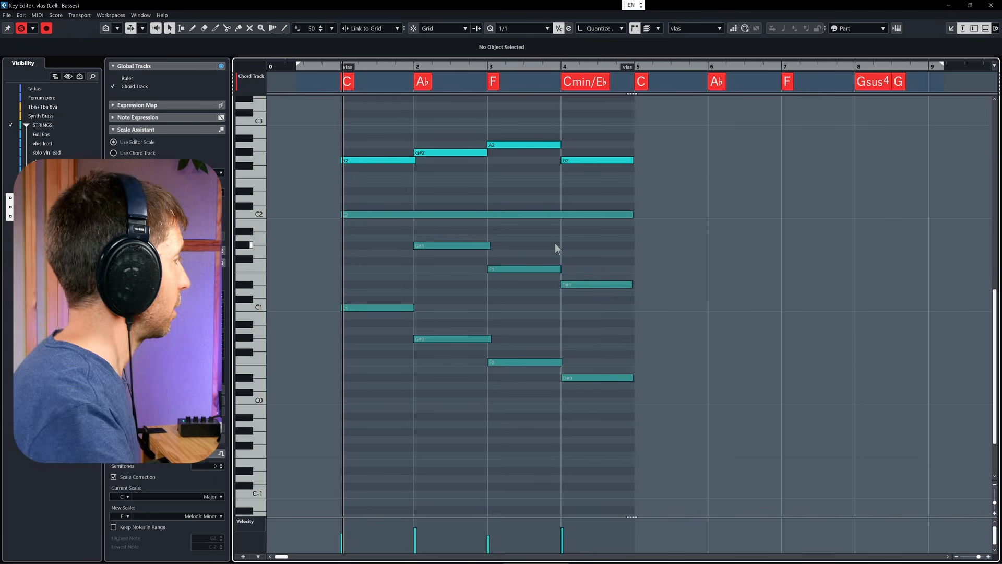
Leave the Key Editor and play the full arrangement from bar 1.
key("Return")
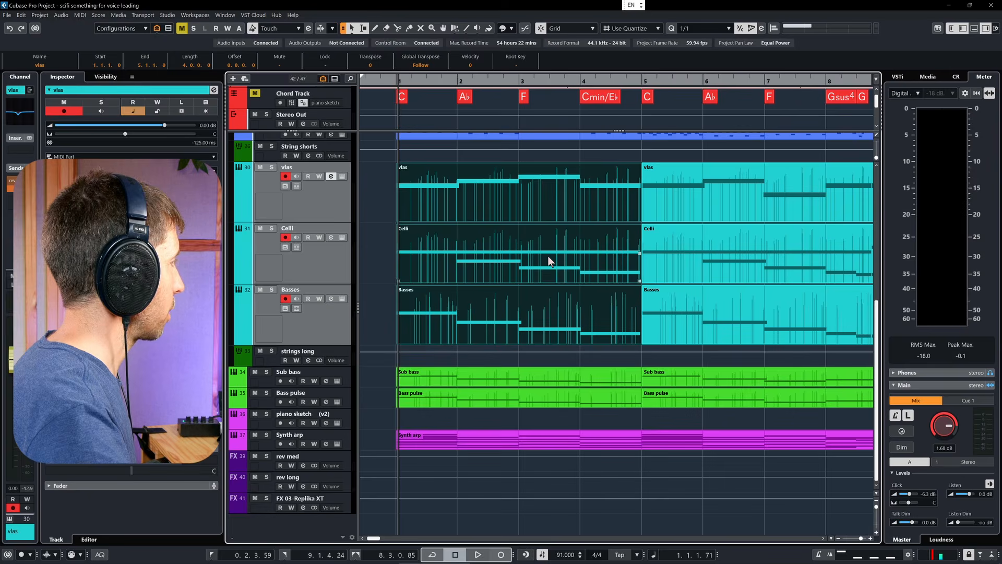
scroll(548, 261, "up", 5)
key("space")
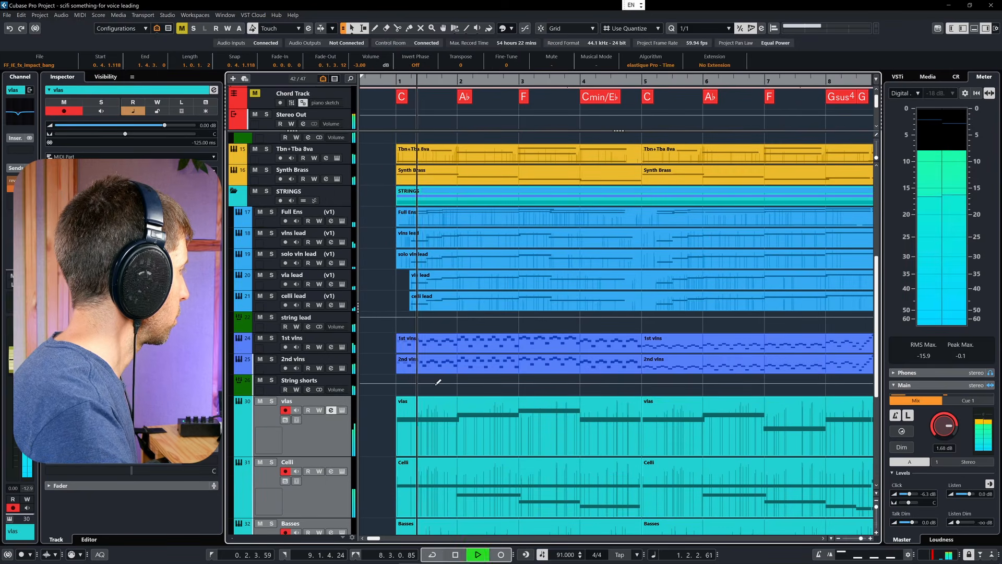
scroll(438, 387, "down", 6)
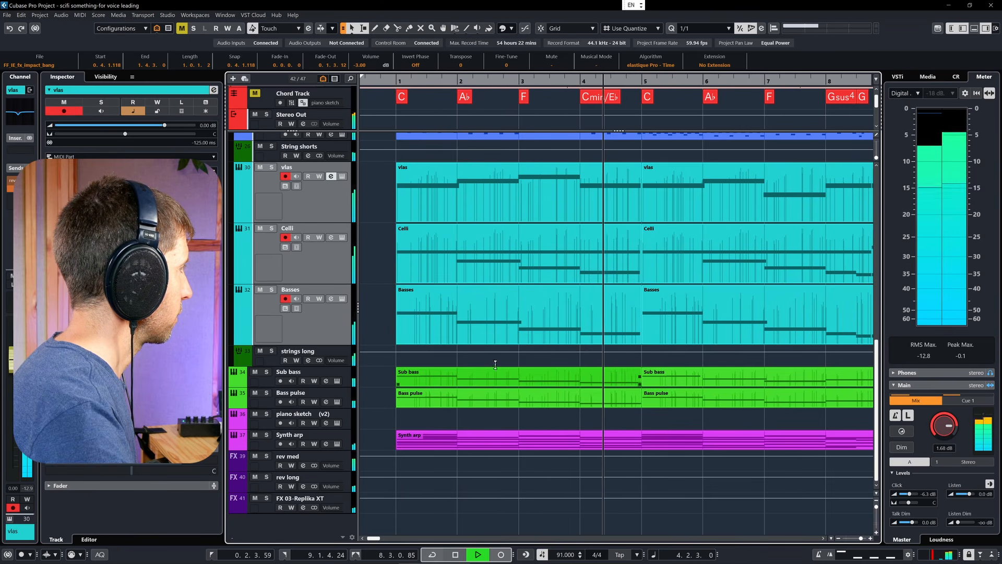
Lower the vlas note over the F chord in bar 3 to F2 and play the arrangement for comparison.
left_click(461, 219)
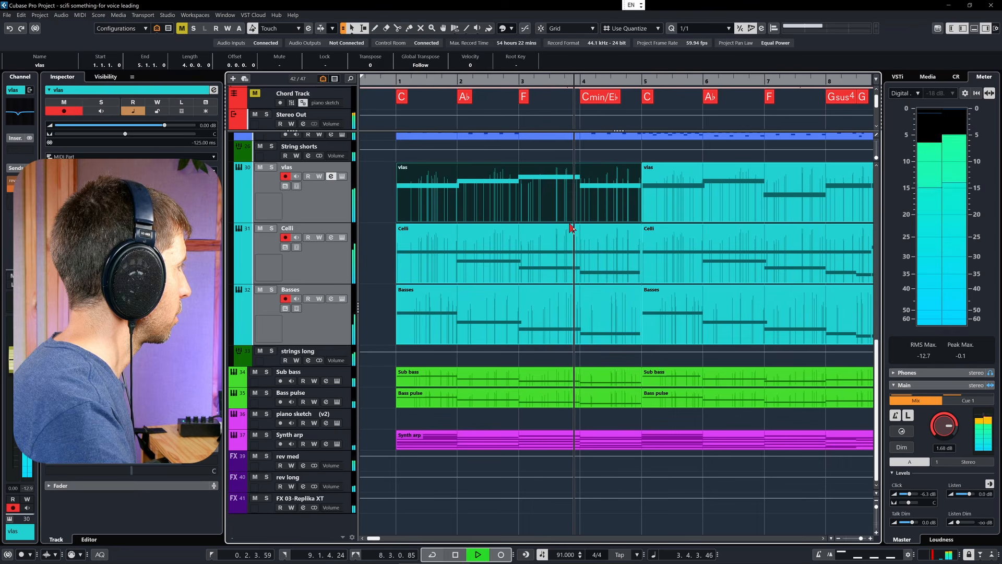
key("space")
double_click(556, 210)
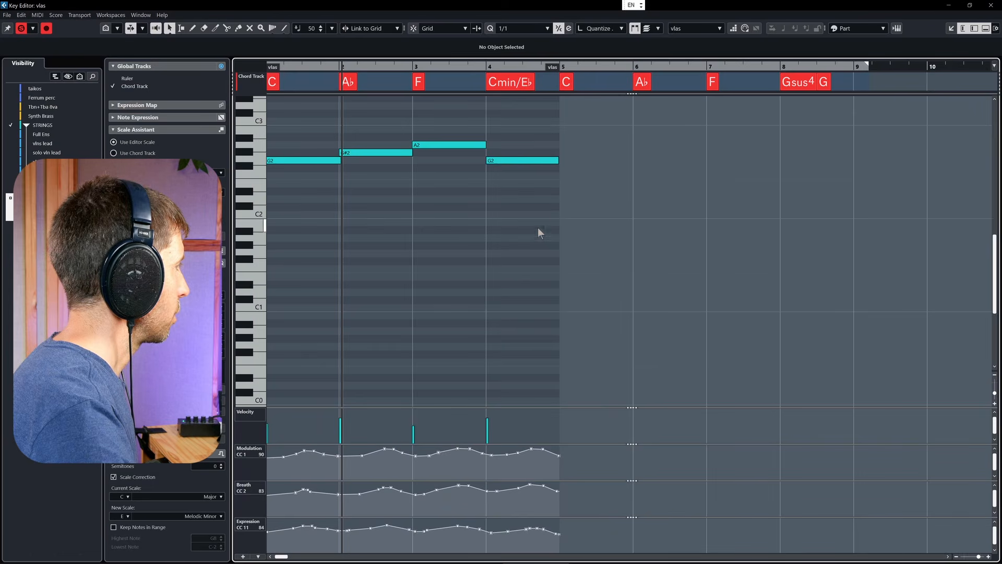
key("Right")
key("Down")
key("Down")
key("Down")
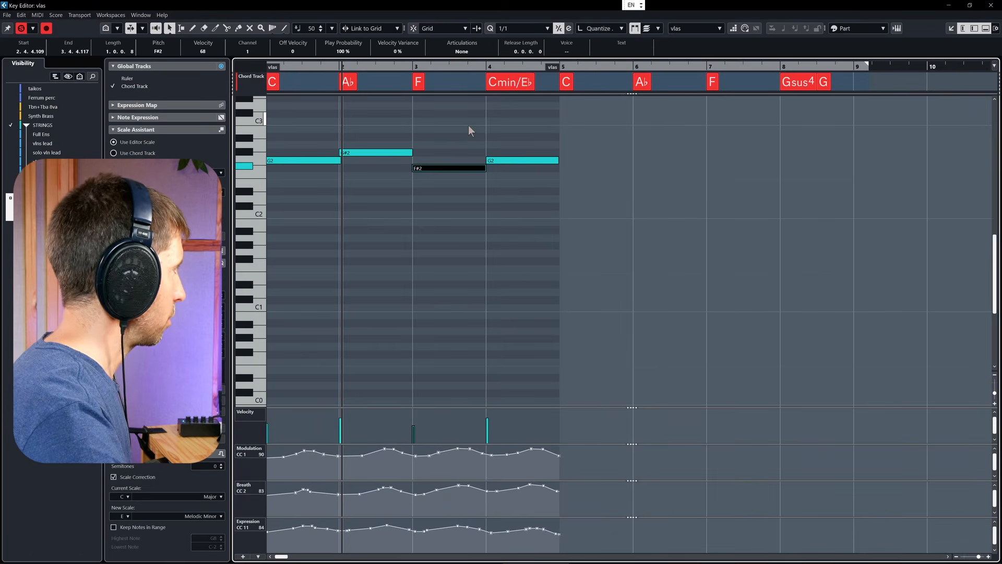
key("Down")
key("Escape")
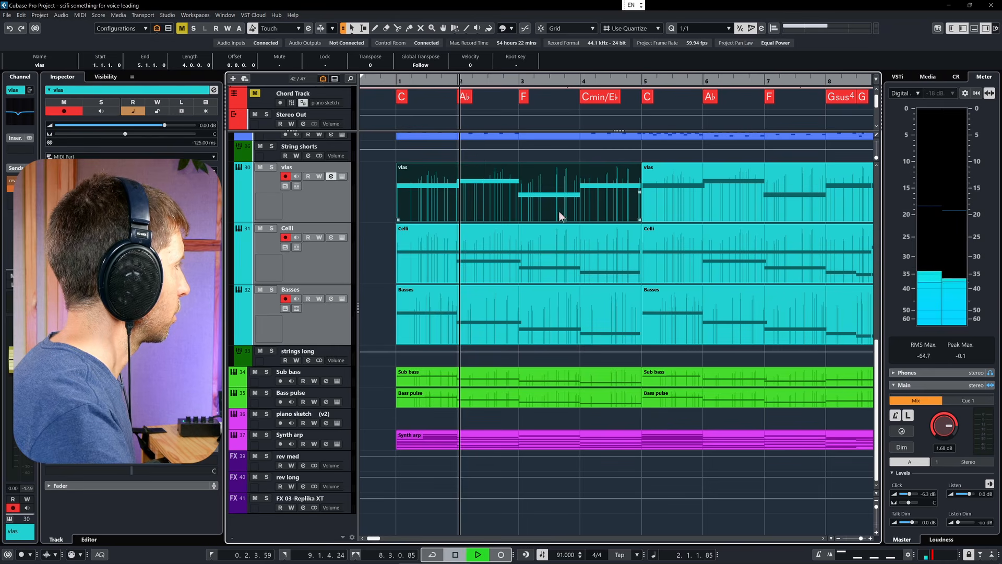
key("space")
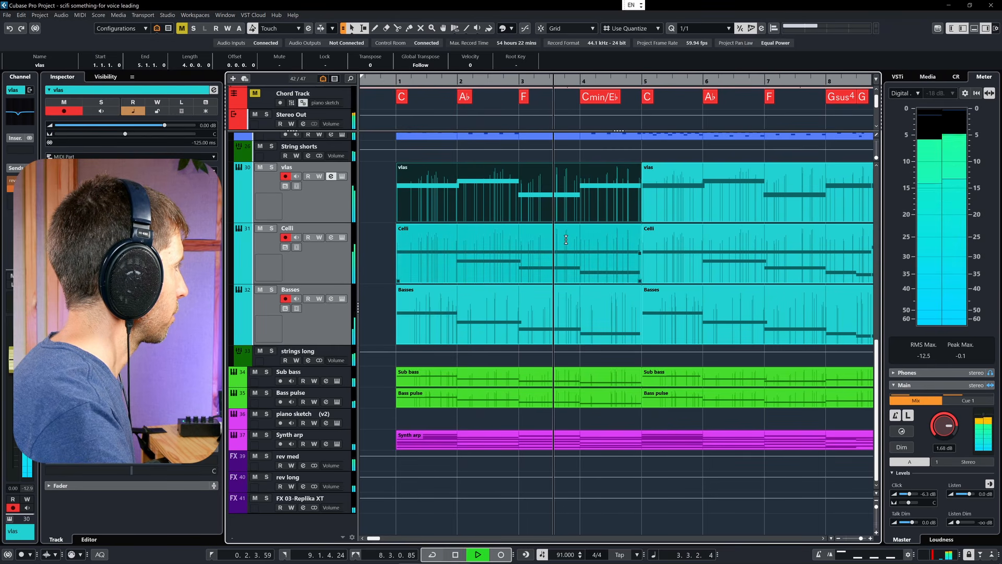
key("space")
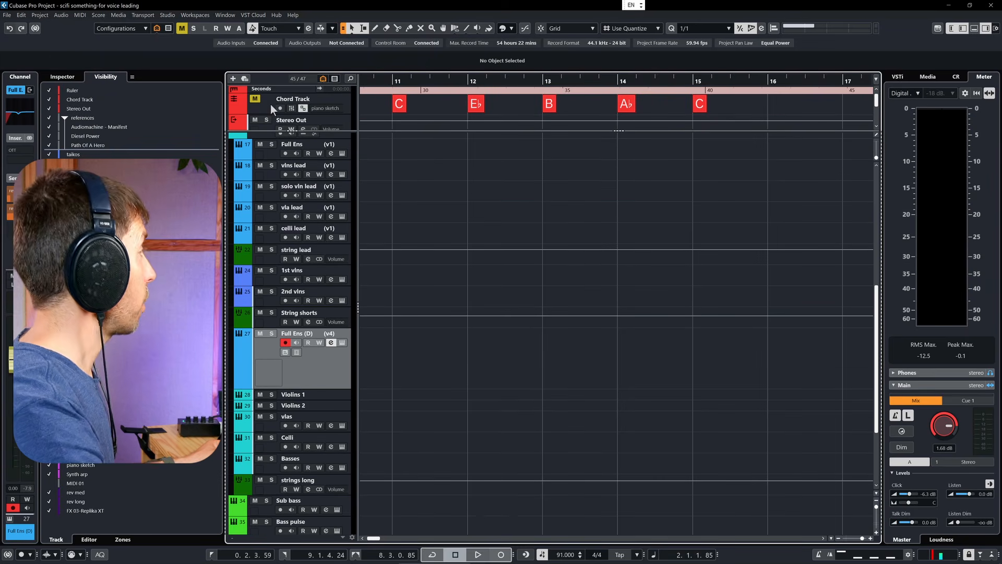
Copy the C, E♭, B, A♭ and C chords from the Chord Track onto the Full Ens (D) track at bar 11.
left_click_drag(414, 104, 743, 103)
left_click_drag(399, 104, 393, 358)
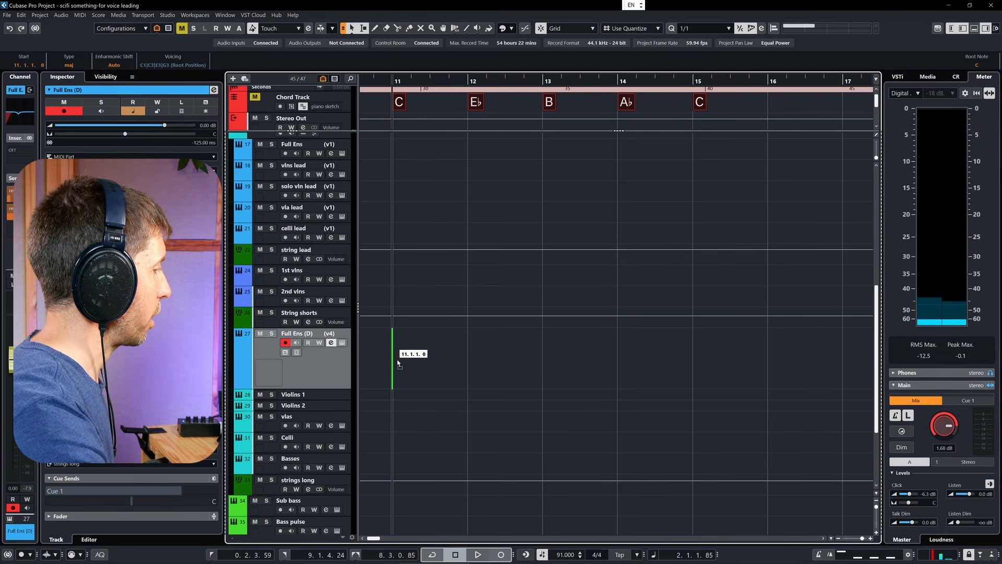
left_click_drag(397, 362, 397, 362)
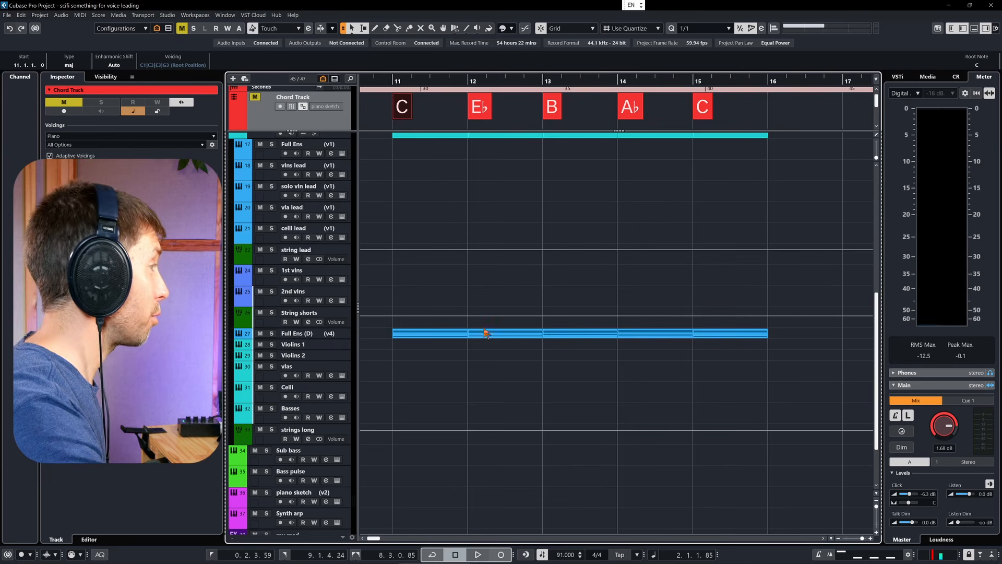
Open the Full Ens (D) chord part starting at bar 11 in the Key Editor and play it back.
left_click(349, 334)
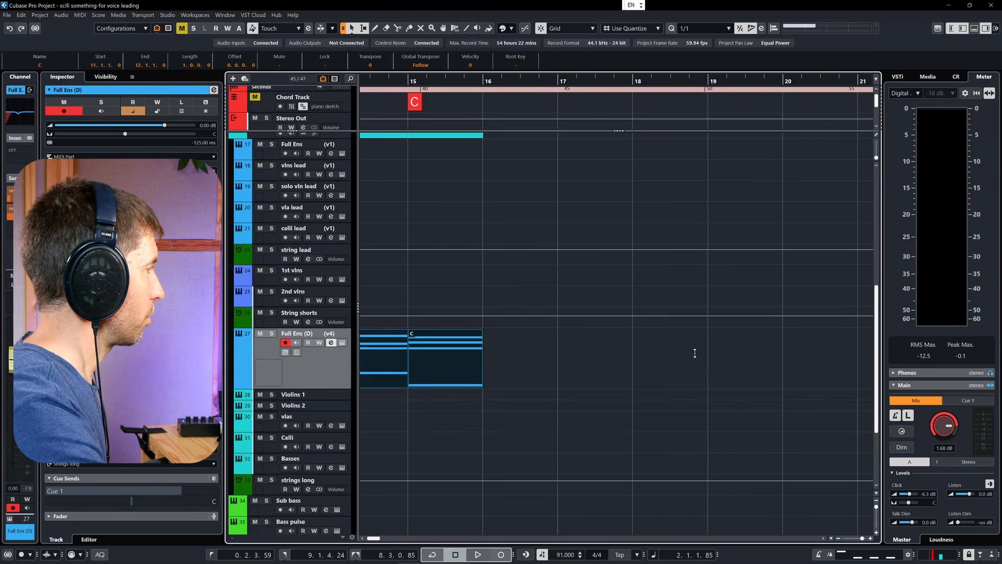
double_click(468, 374)
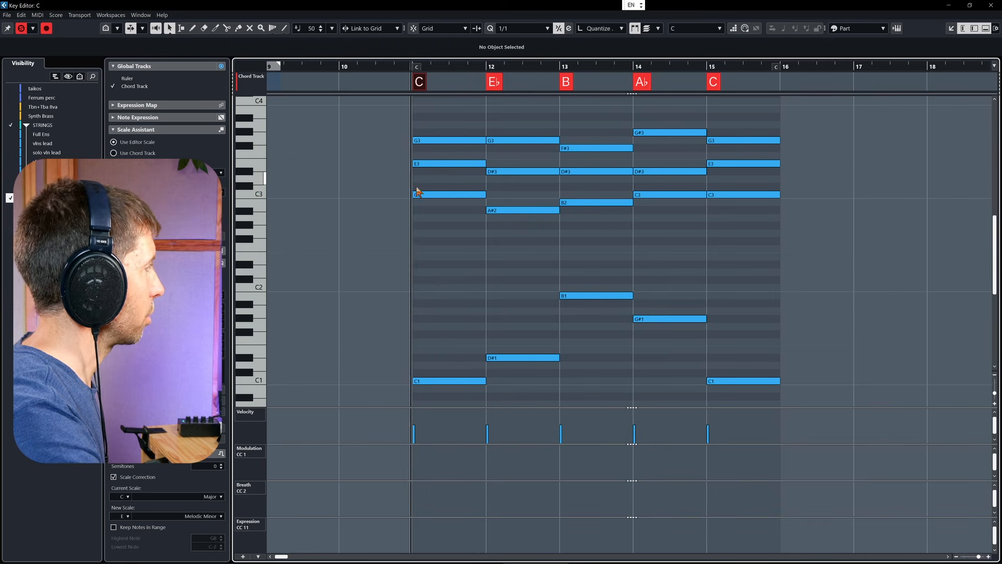
key("space")
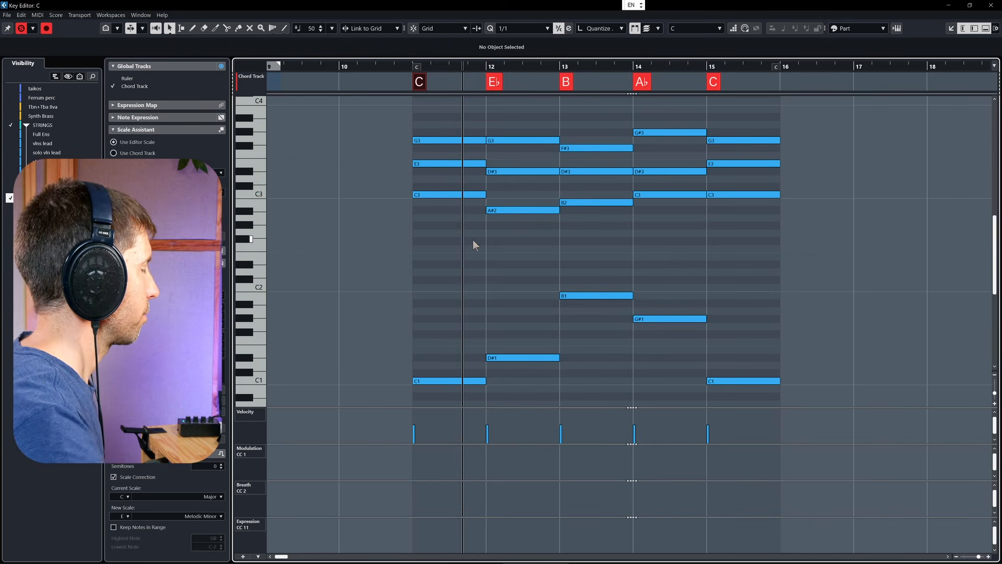